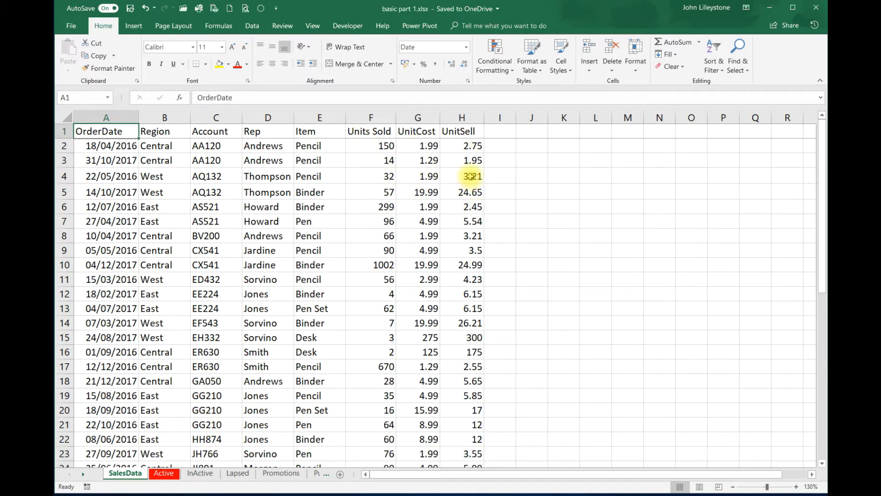
- Examine the Units Sold, UnitCost and UnitSell values in row 2 and the empty column I beside them
left_click_drag(373, 120, 461, 120)
left_click(366, 146)
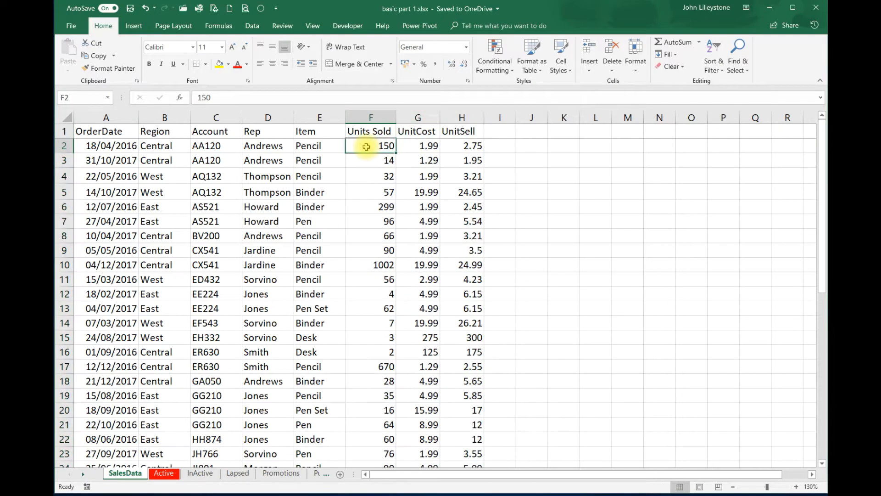
left_click(420, 145)
left_click(471, 145)
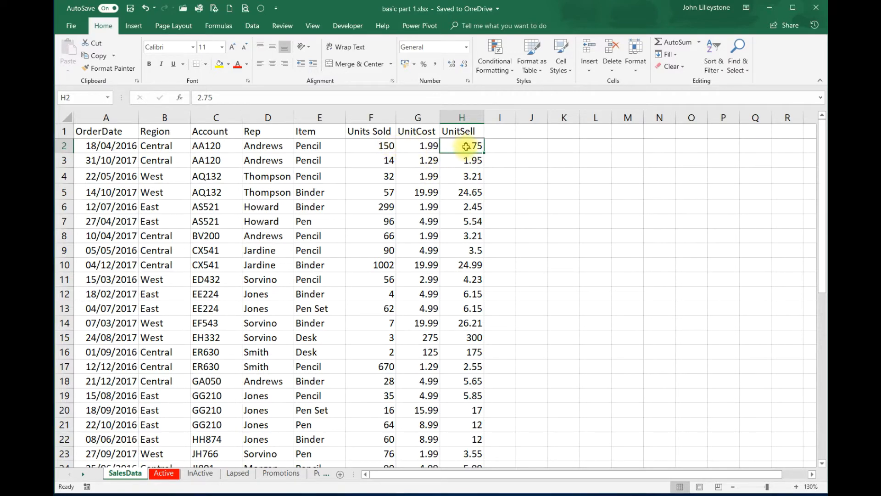
left_click(495, 146)
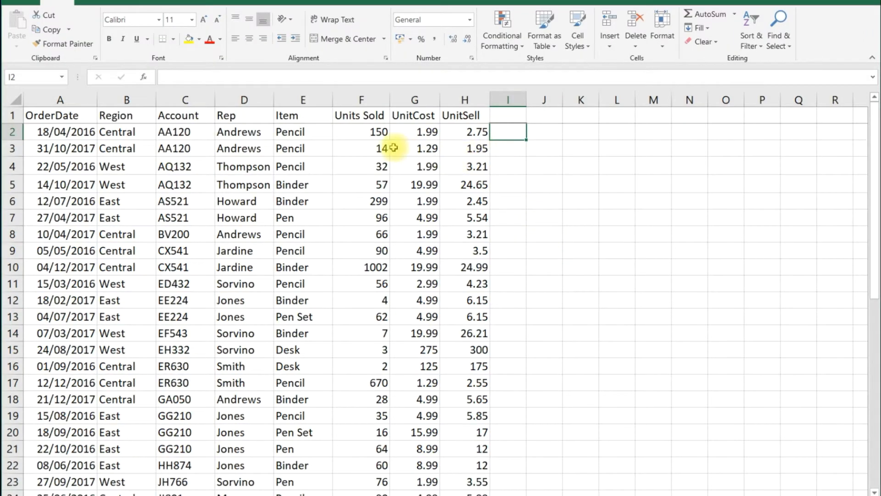
left_click(368, 132)
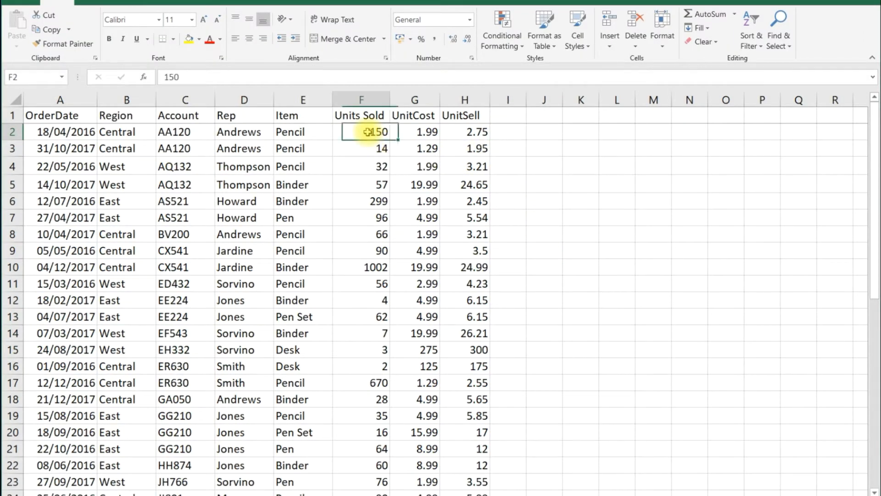
left_click(408, 134)
left_click(362, 128)
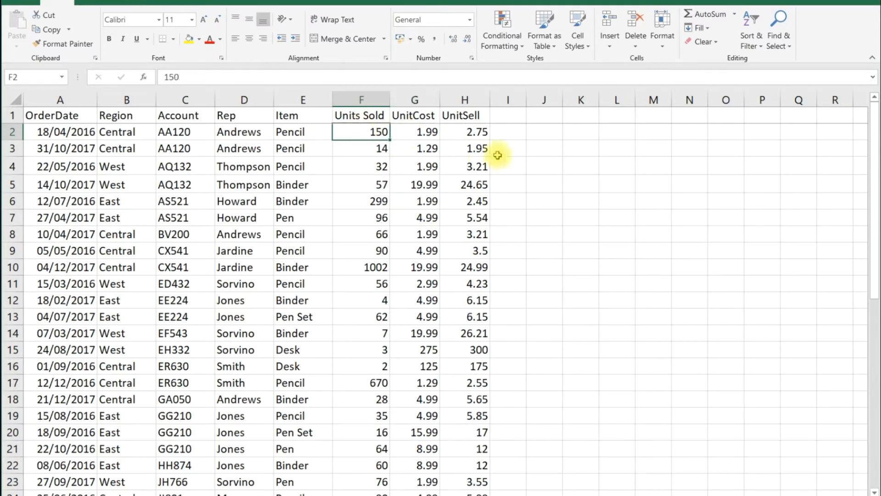
left_click(458, 132)
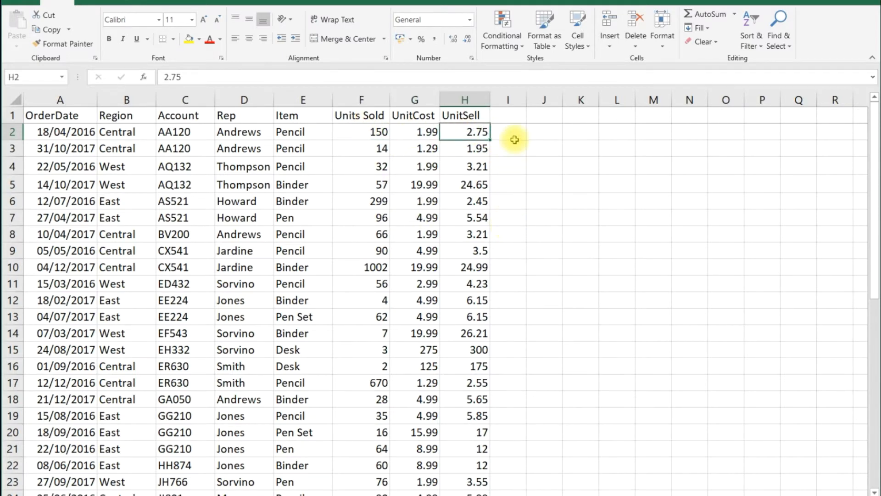
left_click(508, 100)
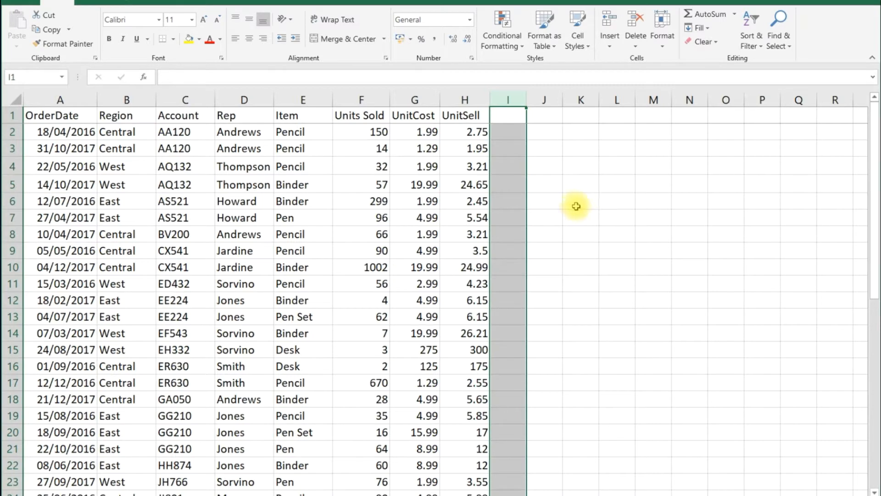
- Enter the formula =F2*G2 in cell I2 to multiply the units sold by the unit cost
left_click(506, 131)
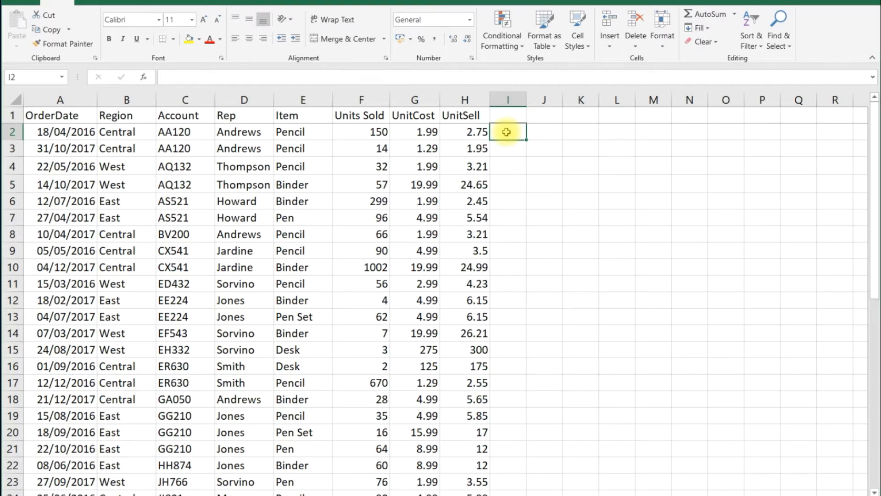
type("=")
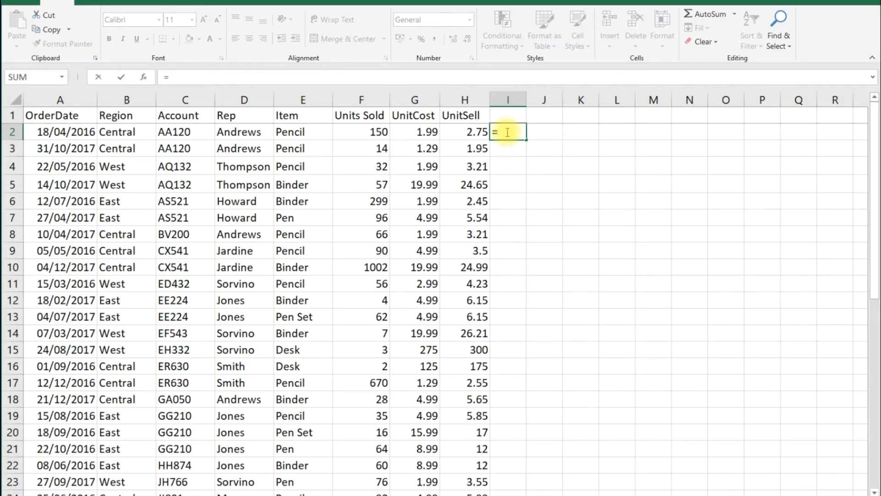
left_click(367, 131)
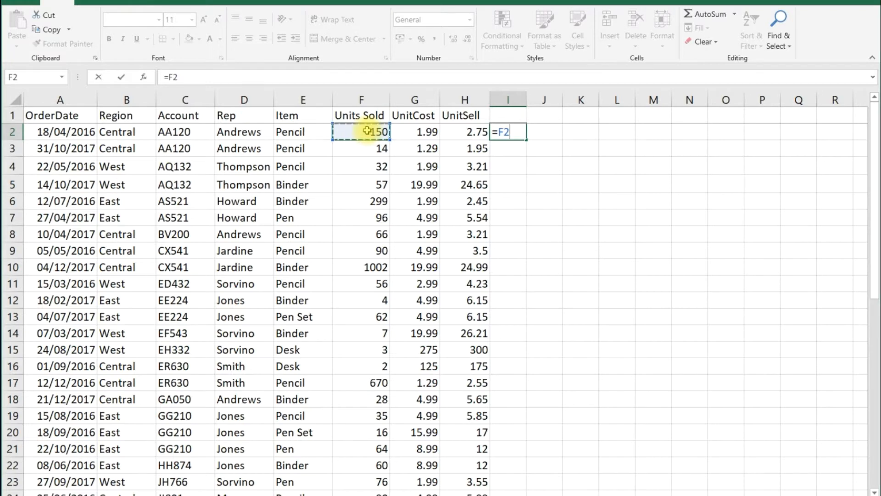
type("*")
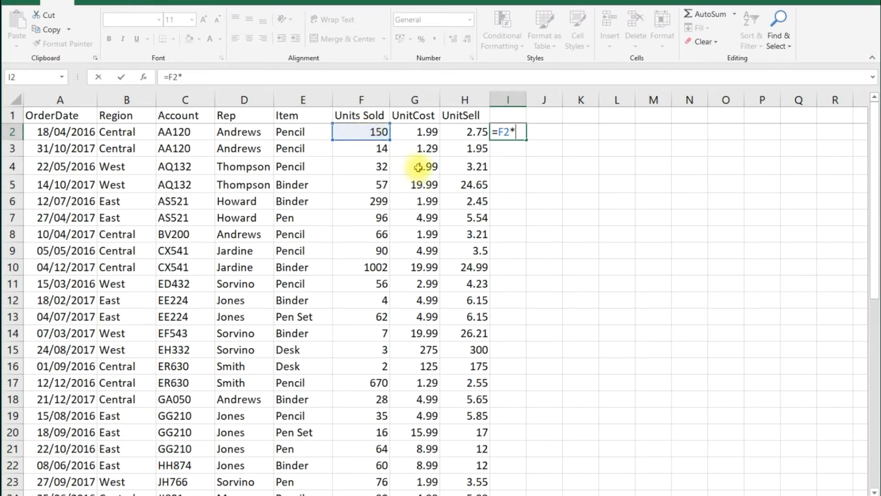
left_click(412, 134)
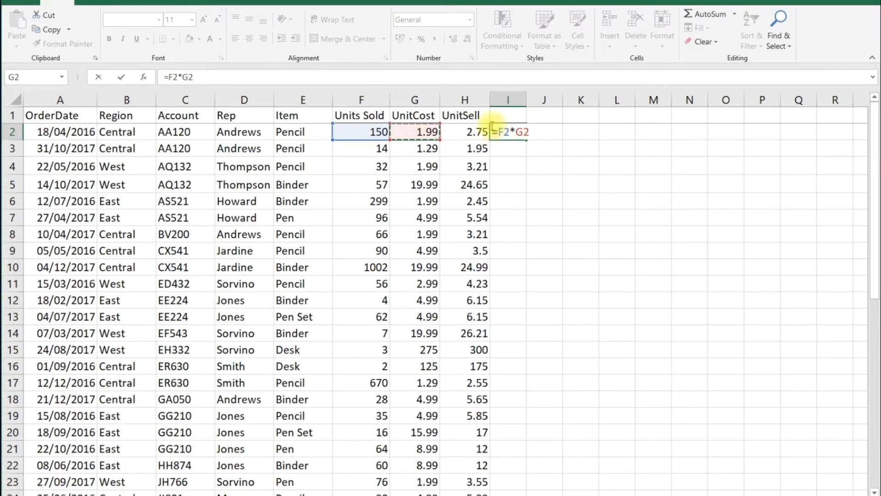
key("Return")
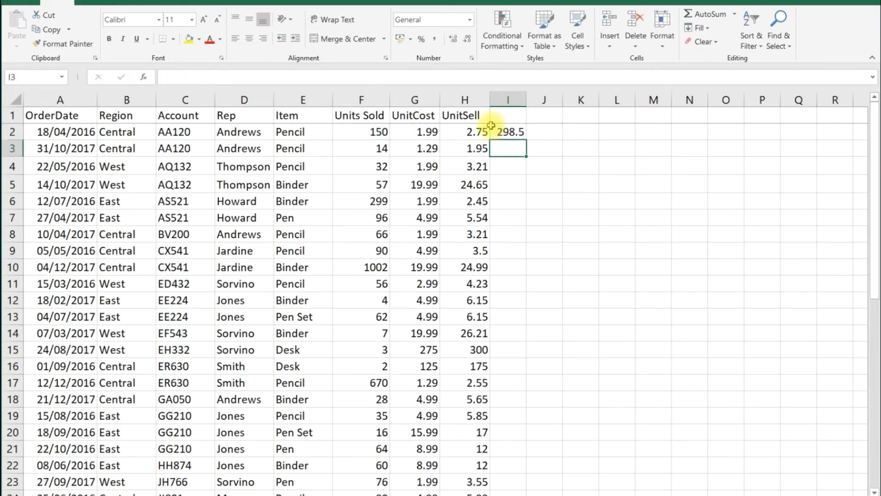
- Review the formula in cell I2 and the cells I3 to I7 below it
left_click(506, 131)
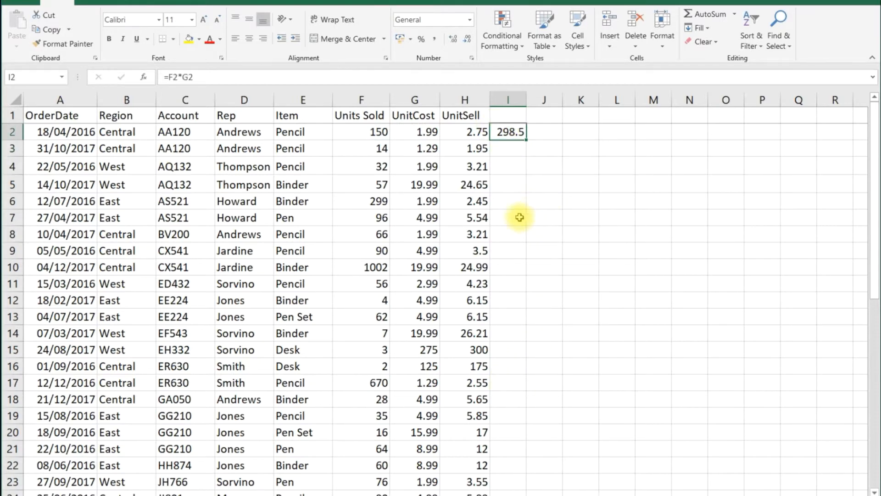
left_click(509, 151)
left_click(508, 166)
left_click(508, 183)
left_click(507, 201)
left_click(509, 218)
left_click(517, 149)
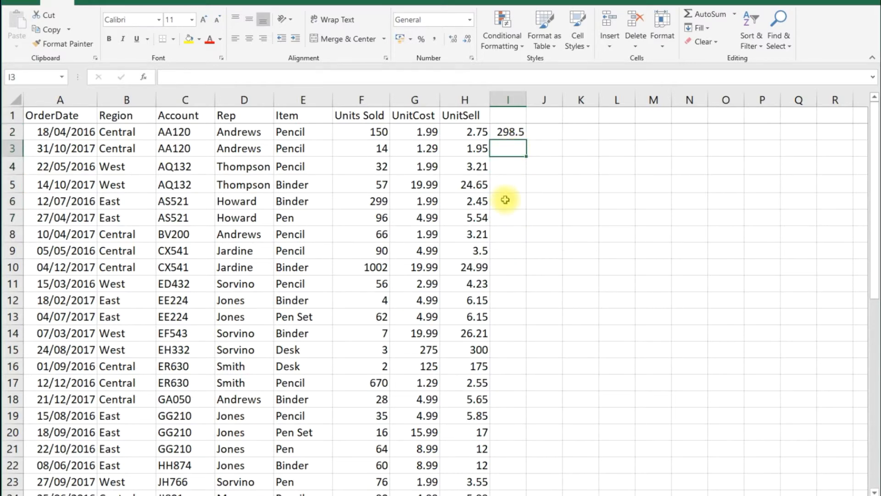
- Fill the I2 formula down to I7 and check the formula in each filled cell
left_click(511, 135)
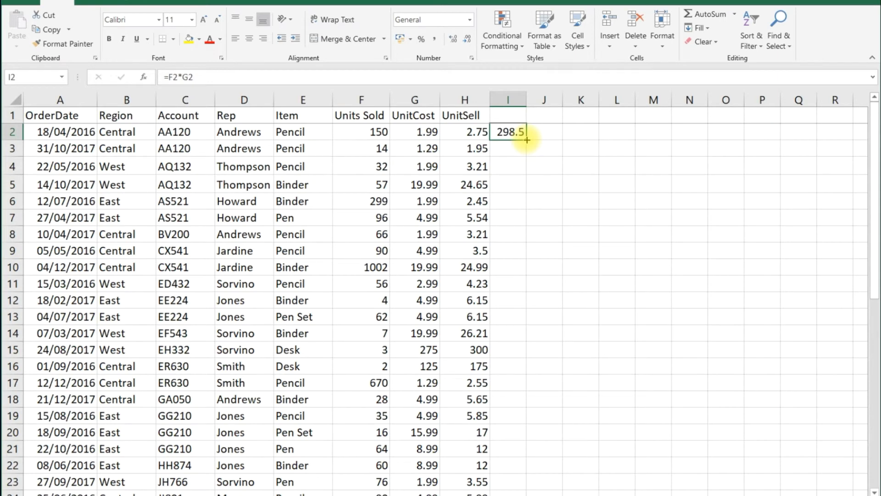
left_click_drag(526, 140, 526, 224)
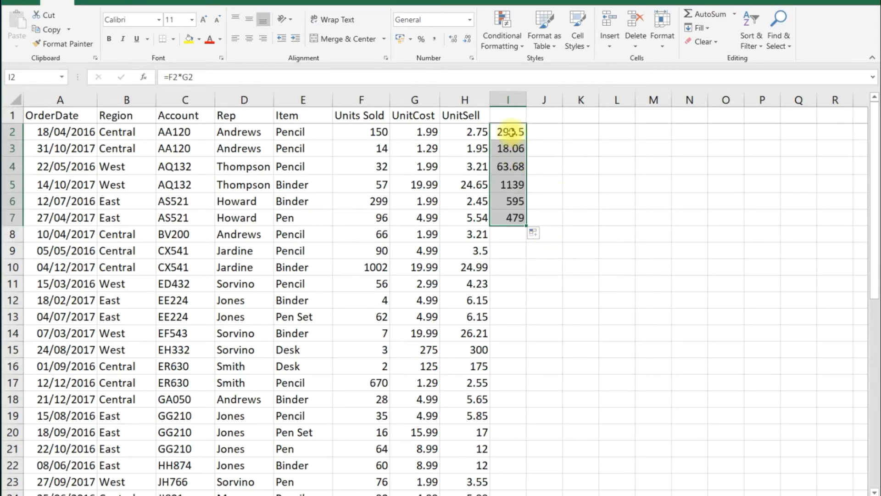
left_click(511, 132)
left_click(511, 148)
left_click(512, 167)
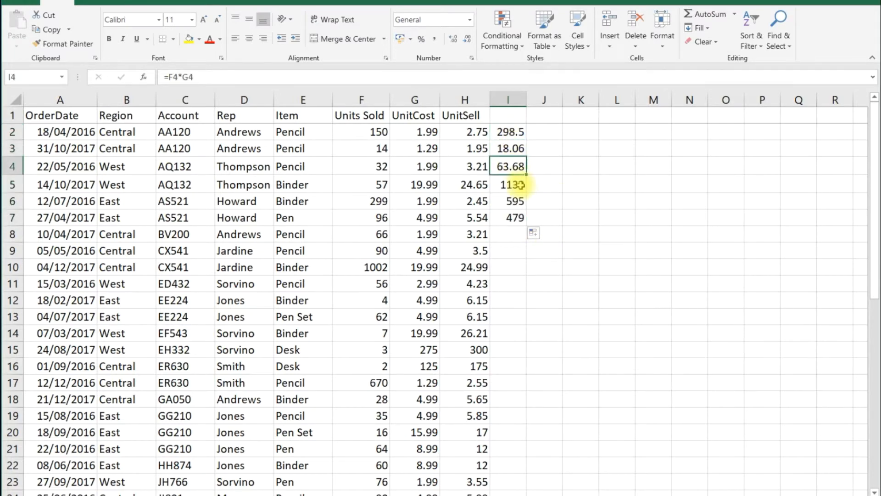
left_click(520, 185)
left_click(521, 201)
left_click(519, 218)
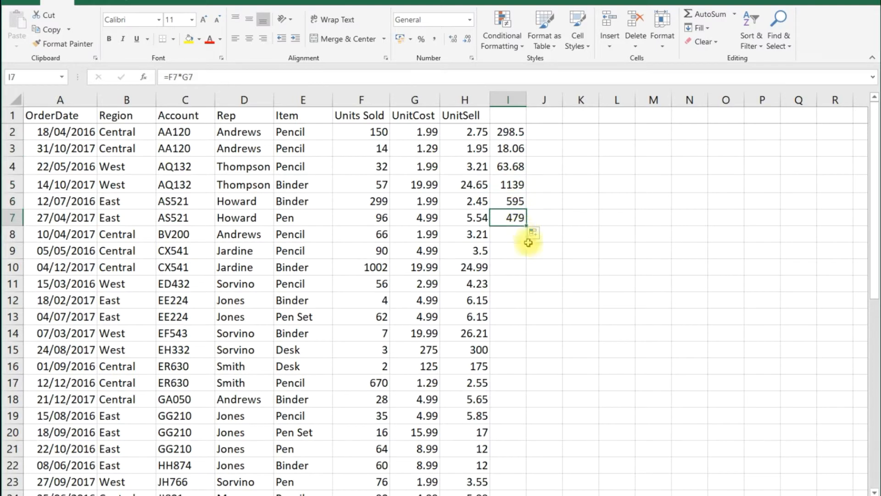
- Continue filling the formula from I7 down to I44, the last row of data
left_click_drag(525, 225, 501, 457)
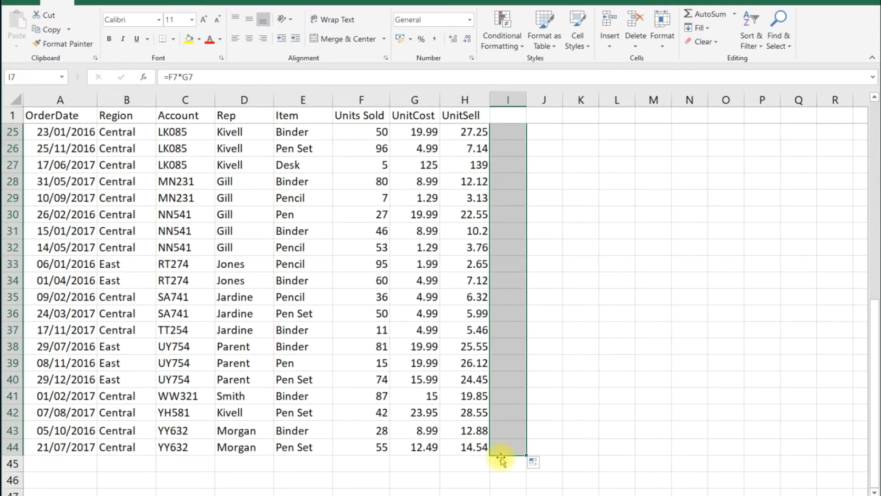
scroll(558, 303, "up", 7)
scroll(558, 303, "up", 1)
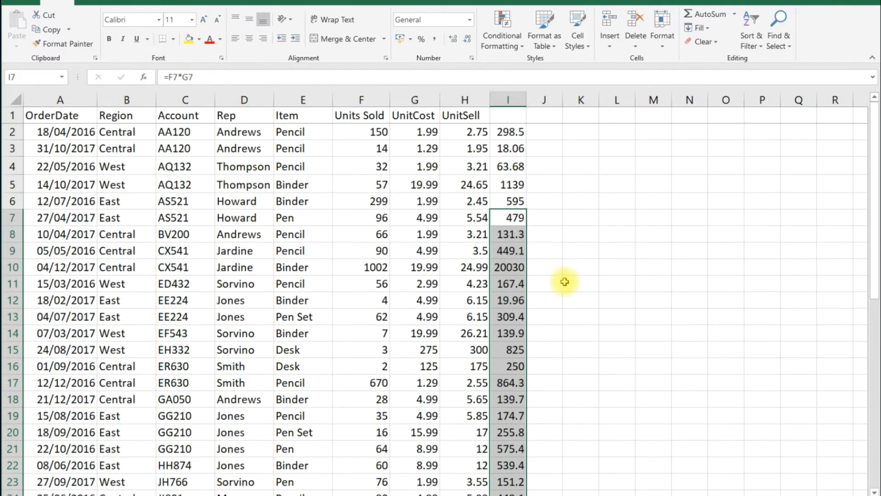
- Undo both fills in column I so that only the formula in I2 is kept
left_click(509, 133)
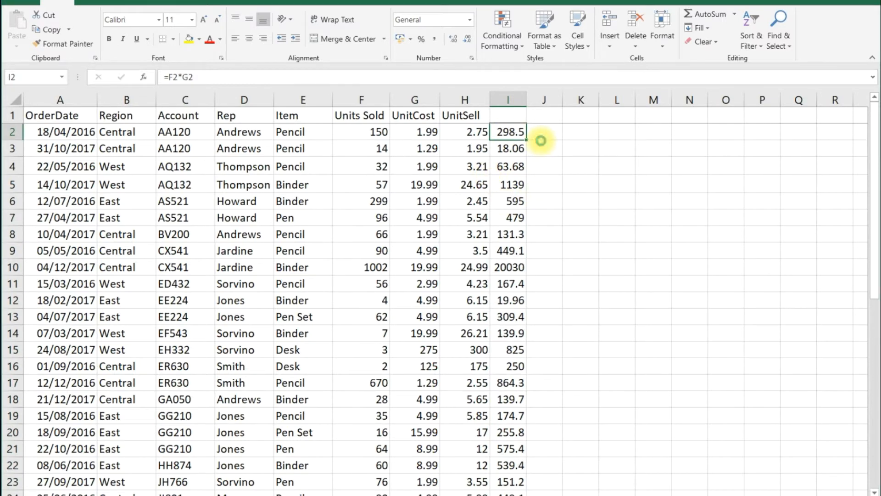
key("ctrl+z")
key("ctrl+z")
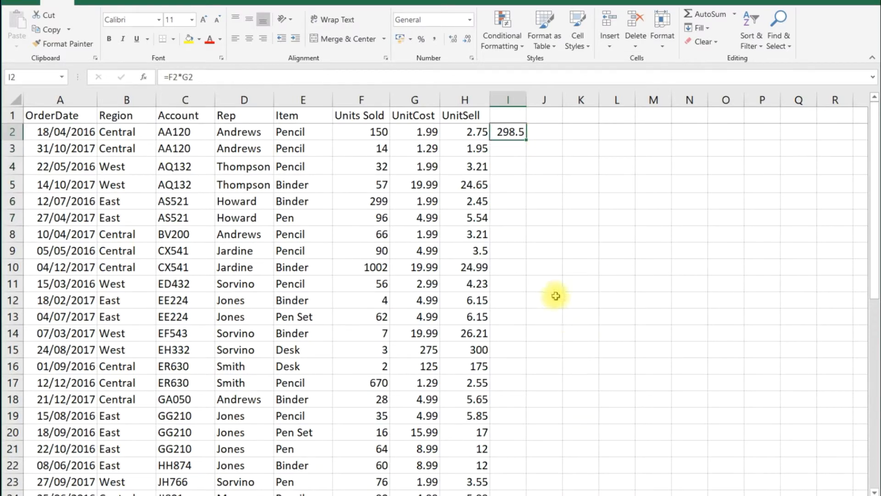
- Auto-fill the I2 formula down to I44 and check the filled column through the last data row
double_click(525, 140)
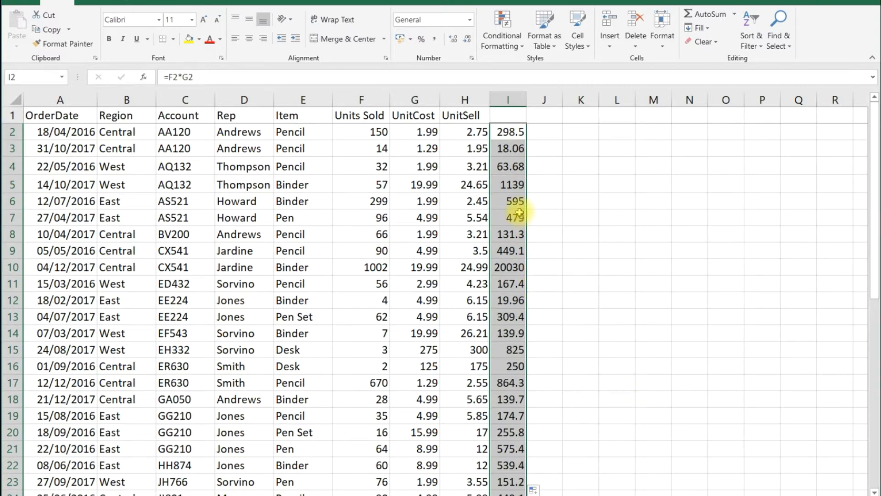
left_click(516, 184)
scroll(524, 214, "down", 3)
scroll(523, 213, "down", 6)
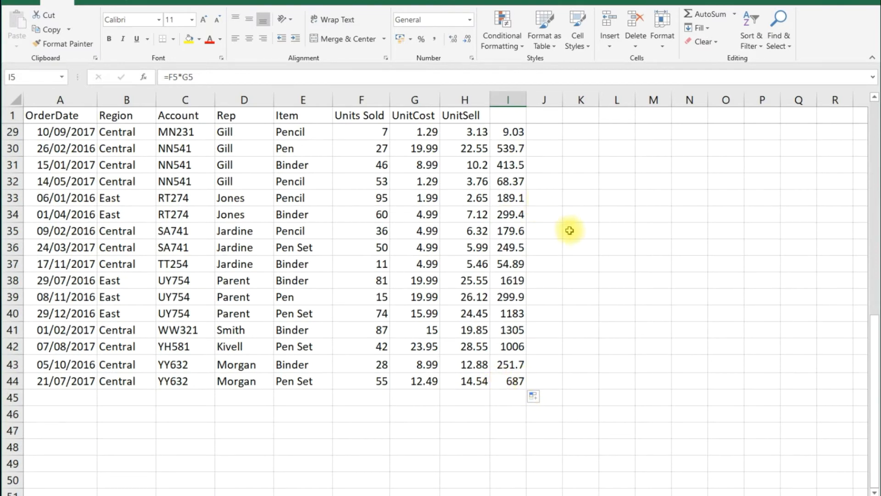
scroll(541, 206, "up", 8)
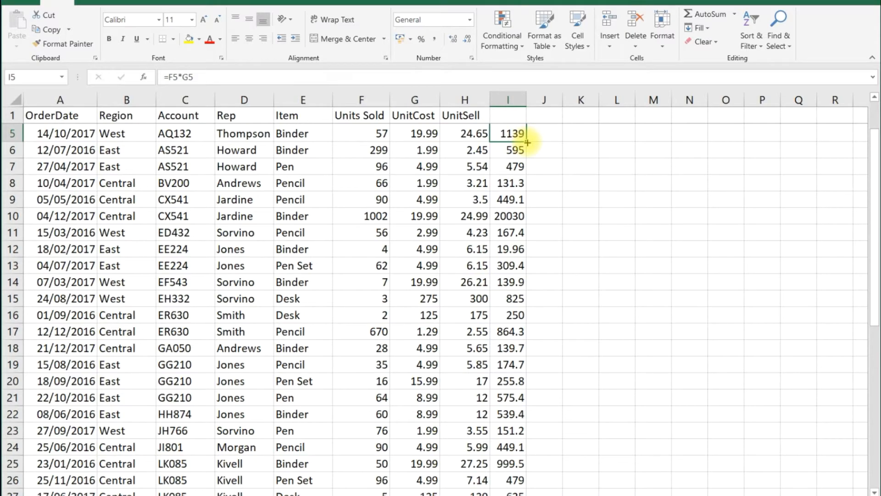
scroll(517, 186, "down", 6)
scroll(514, 193, "down", 3)
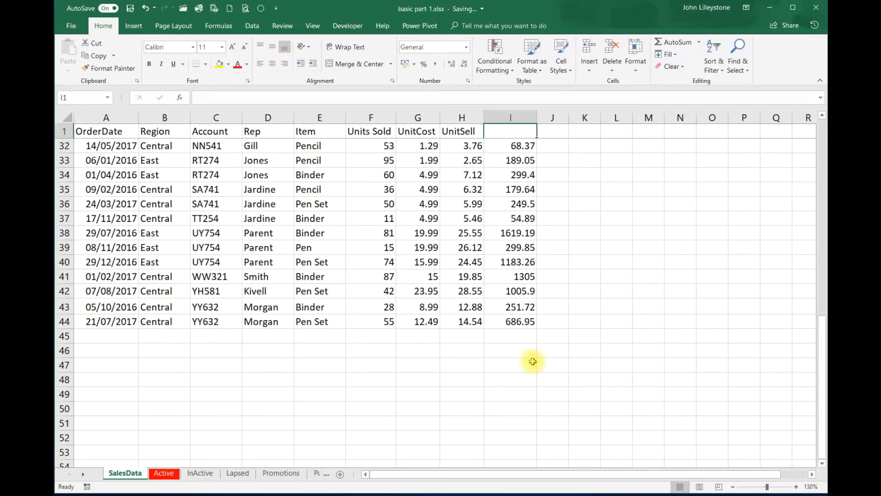
scroll(530, 368, "up", 10)
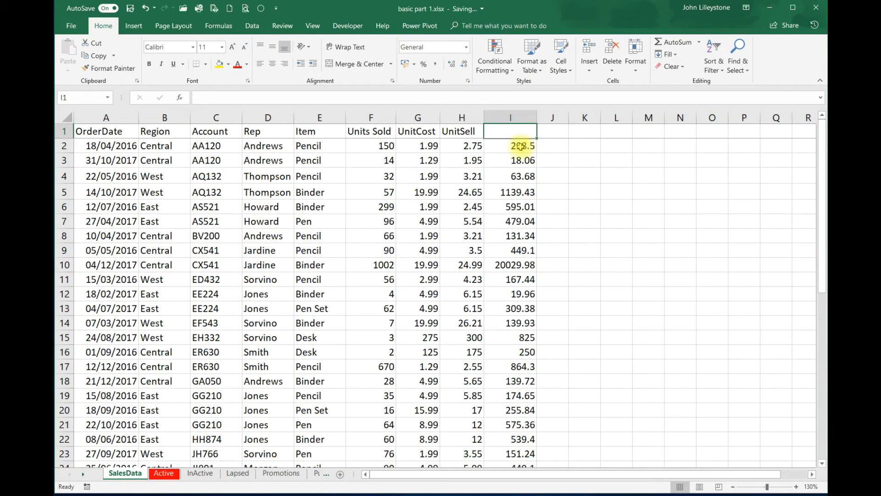
- Enter the header "Total Cost" in cell I1
type("Total")
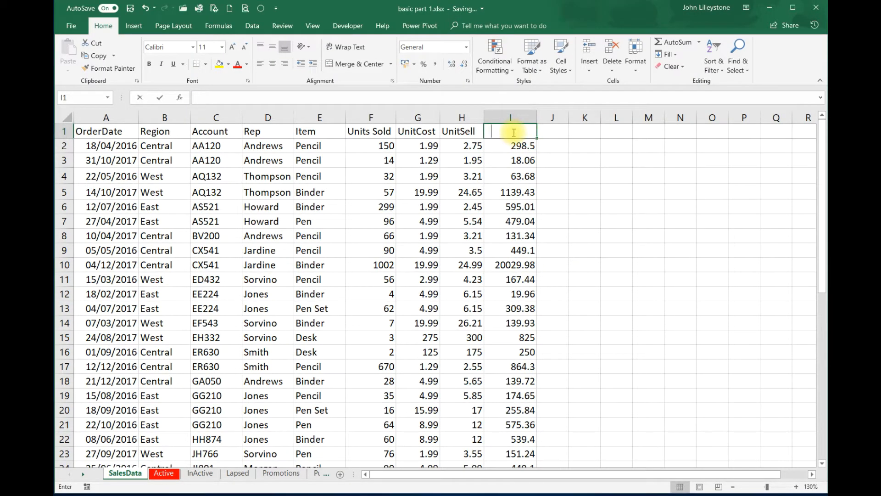
type(" Co")
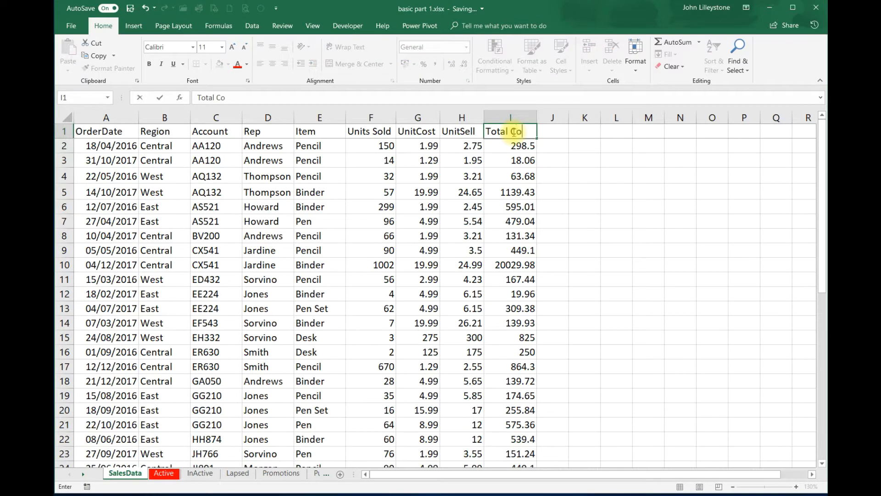
type("st")
key("Return")
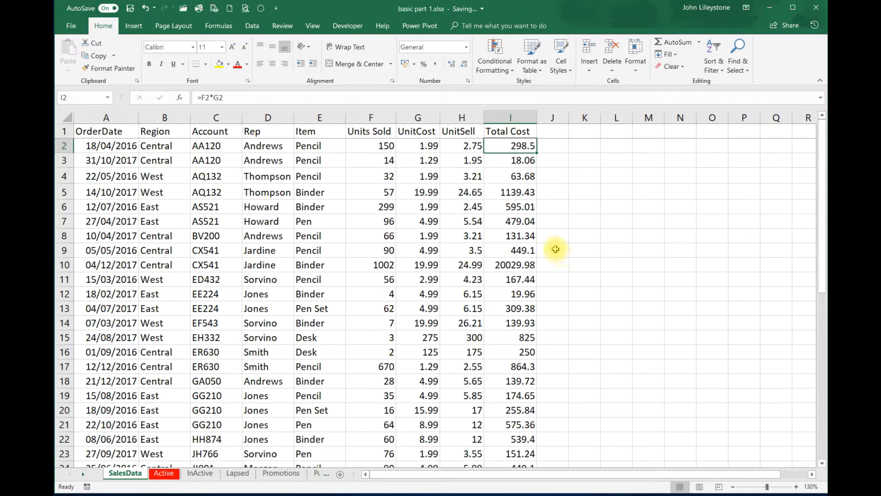
- Enter the formula =F2*H2 in J2 to multiply the units sold by the unit selling price
left_click(559, 145)
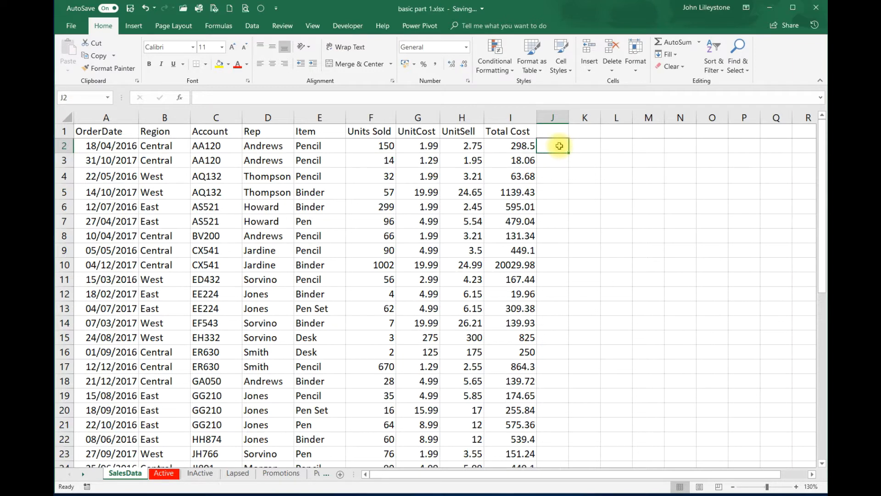
type("=")
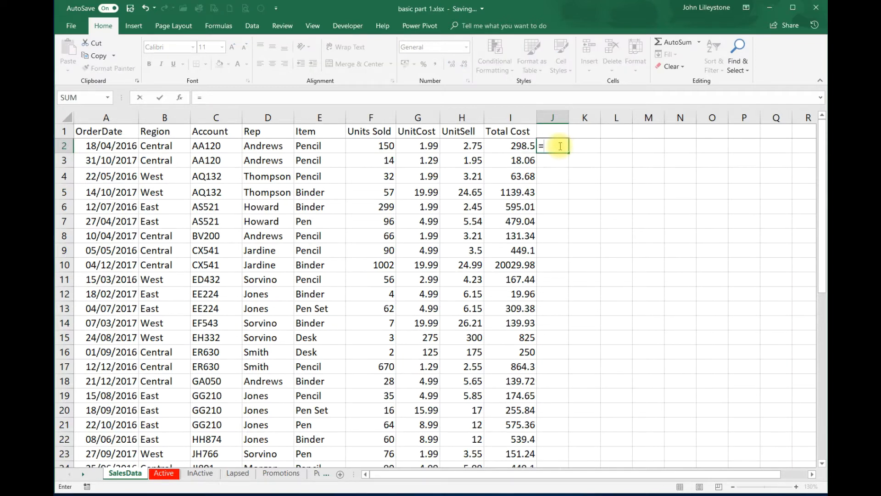
left_click(365, 145)
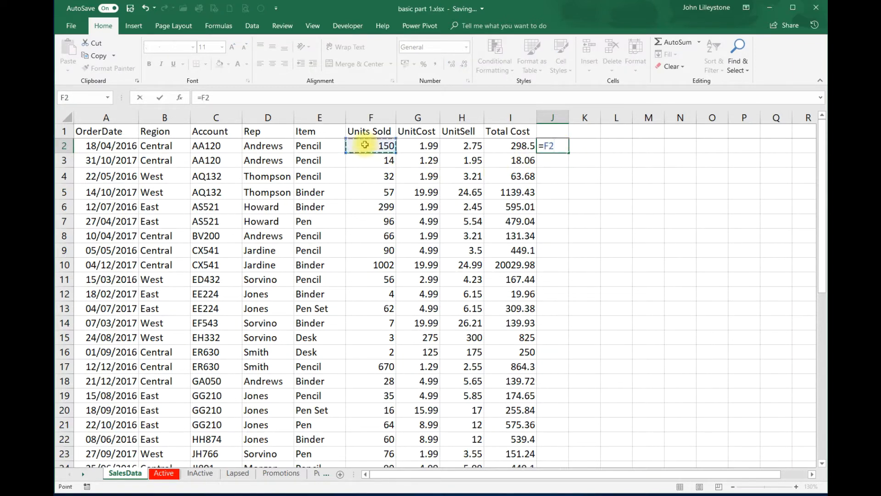
type("*")
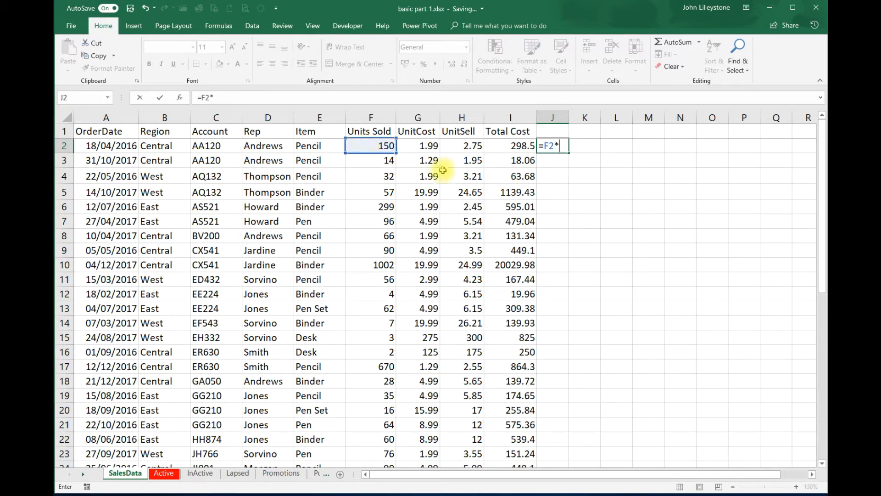
left_click(457, 147)
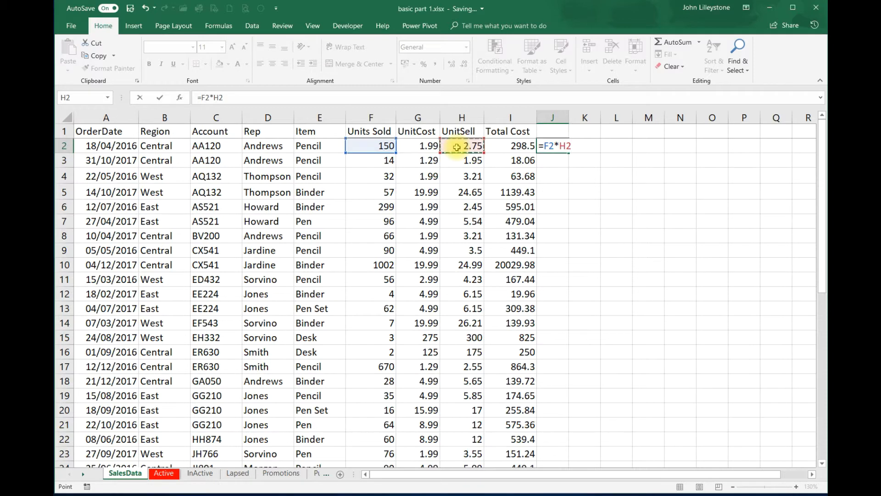
key("Return")
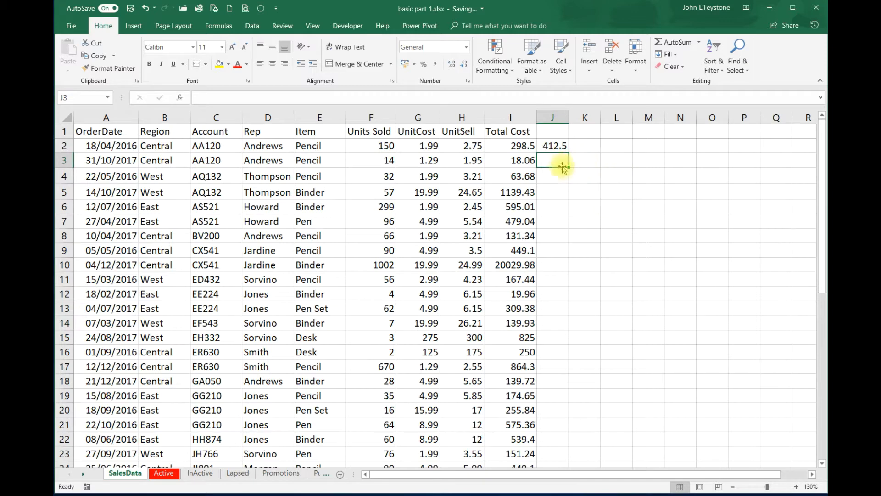
- Auto-fill the J2 formula down to J44 and check the filled column through the last data row
left_click(549, 146)
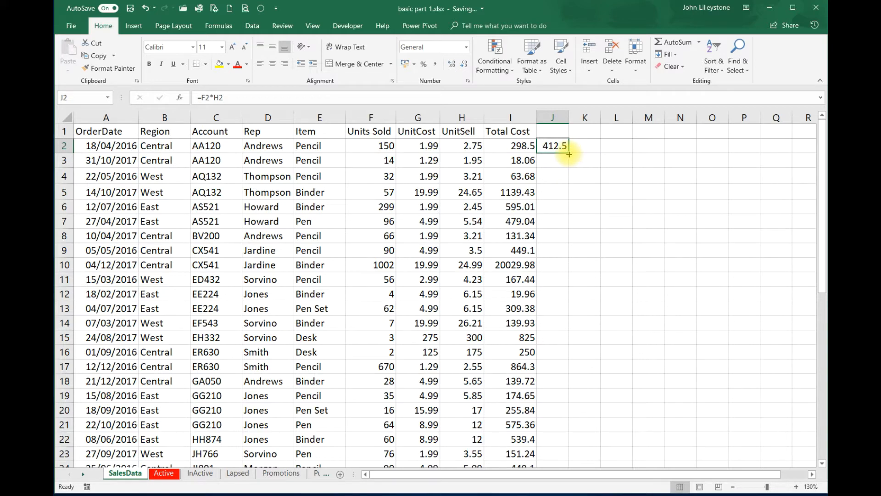
double_click(569, 154)
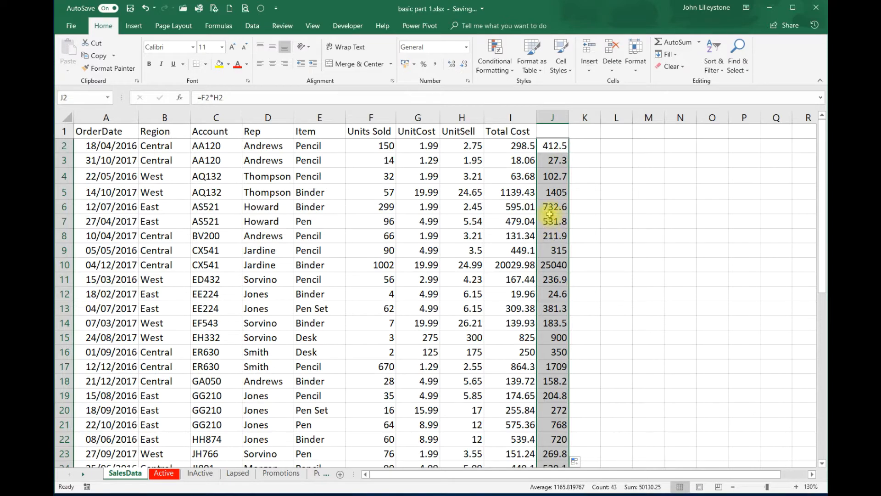
scroll(531, 217, "down", 10)
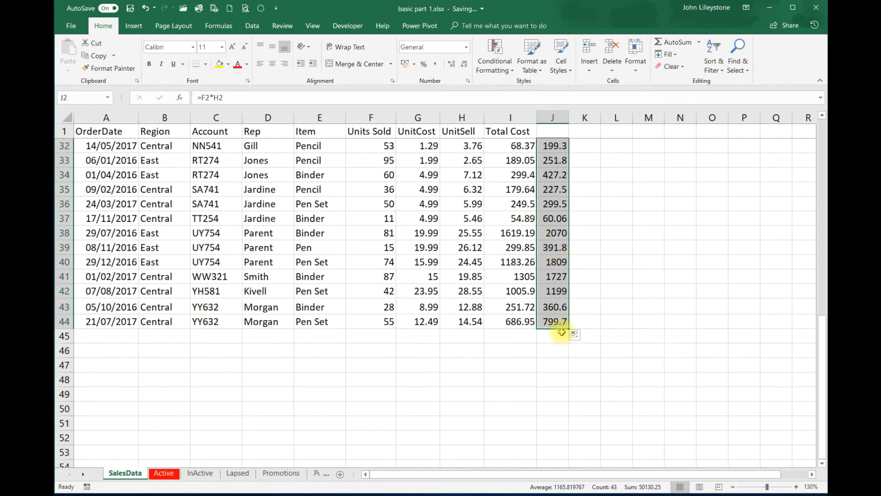
scroll(550, 202, "up", 10)
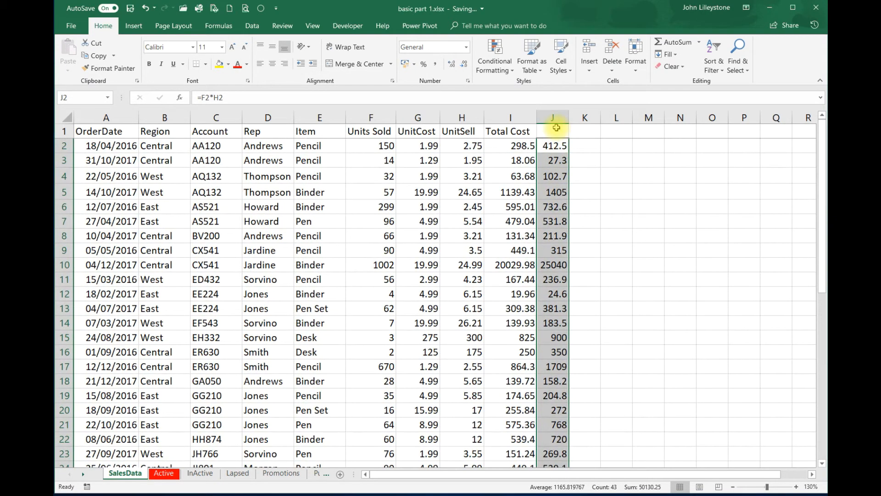
- Enter the header "Total Selling Price" in J1, auto-fit column J's width and return to cell A1
left_click(557, 131)
type("Total Selling Price")
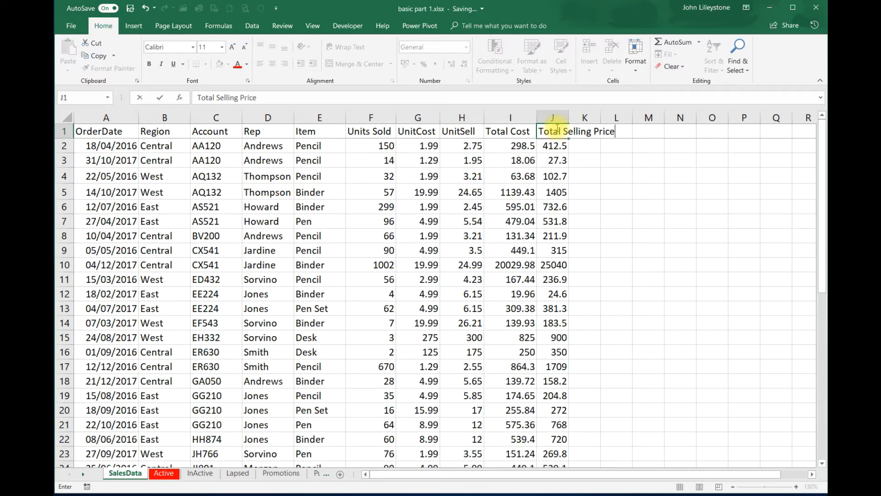
key("Return")
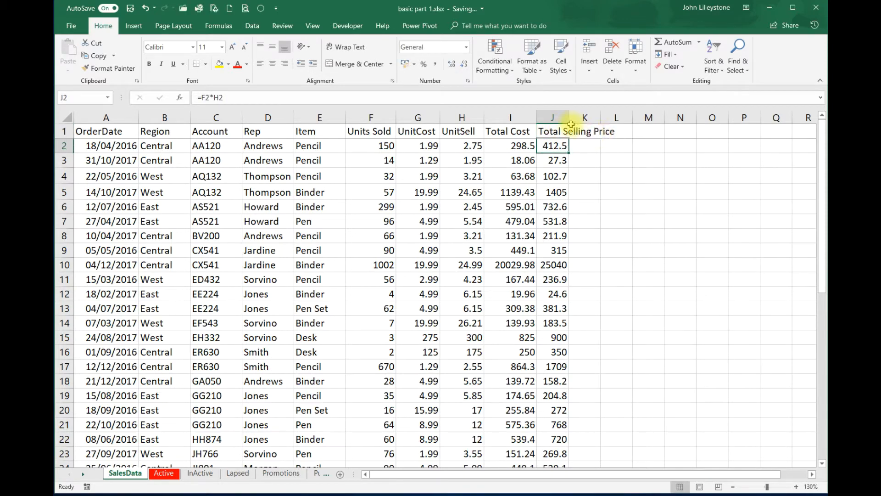
double_click(569, 118)
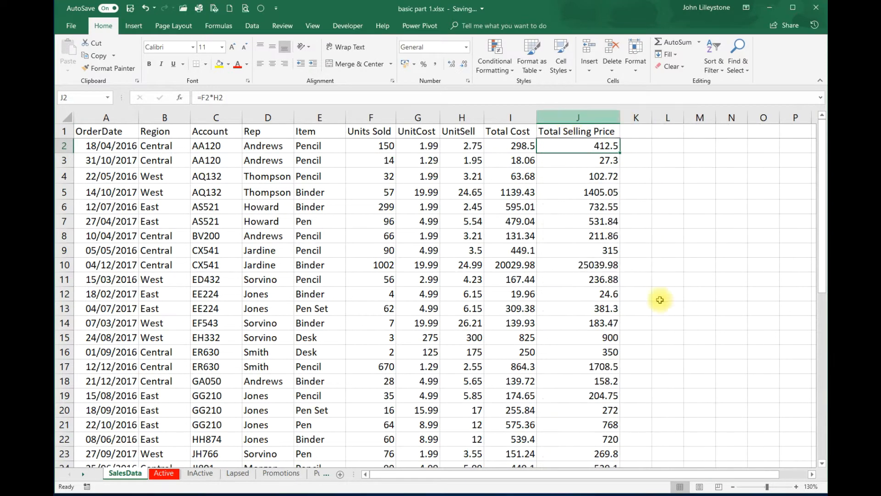
key("ctrl+Home")
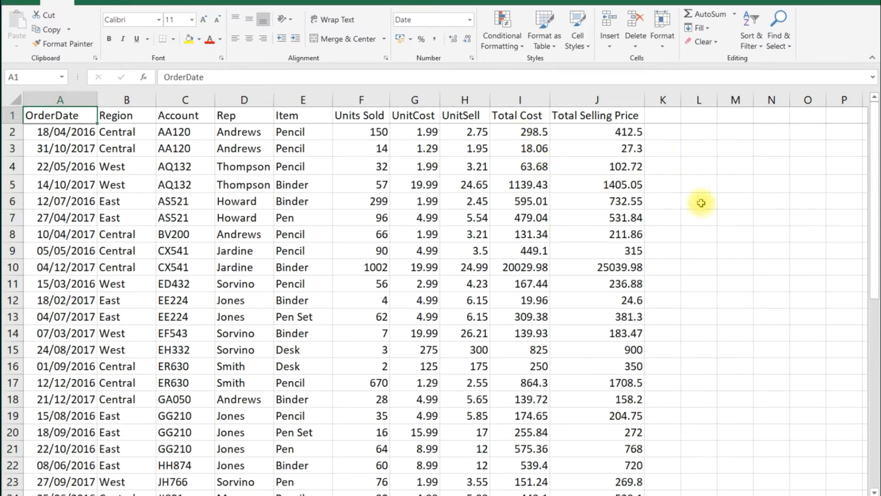
- Enter the formula =J2-I2 in K2 to subtract the total cost from the total selling price
left_click(665, 133)
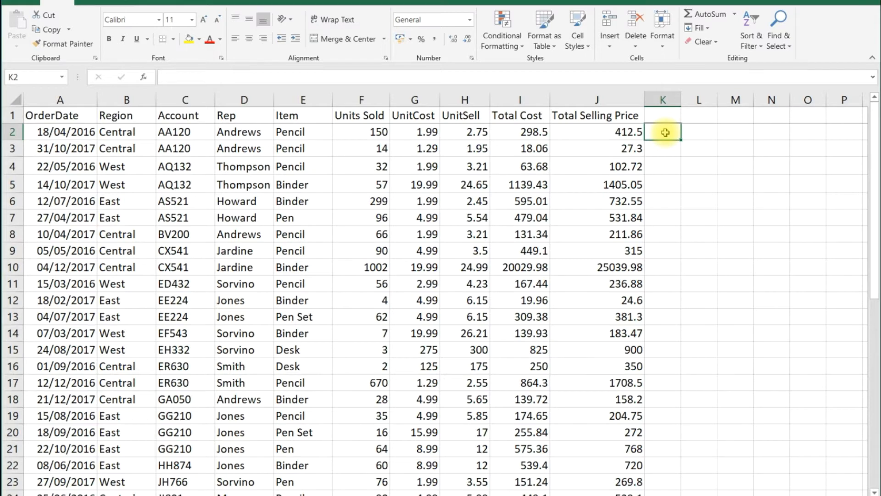
type("=")
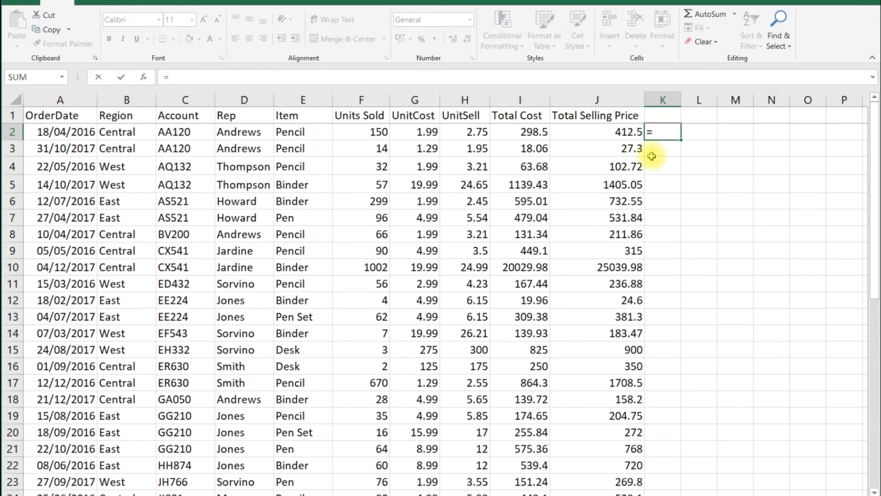
left_click(601, 135)
type("-")
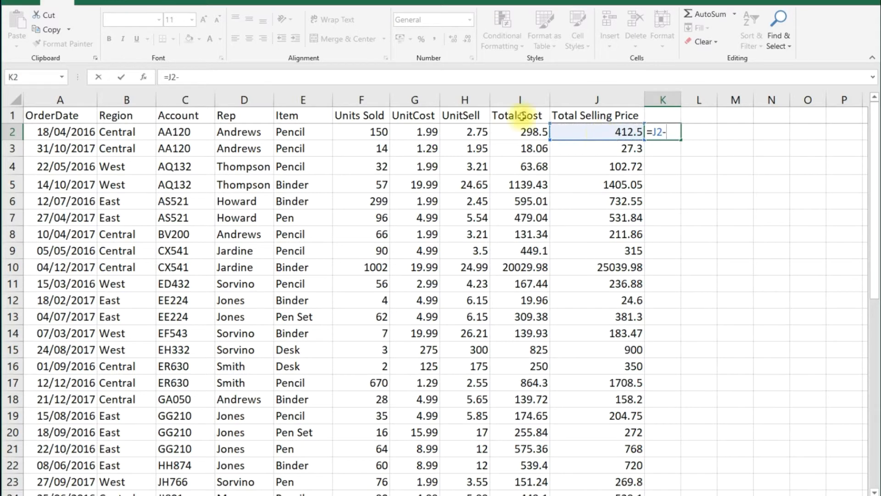
left_click(523, 135)
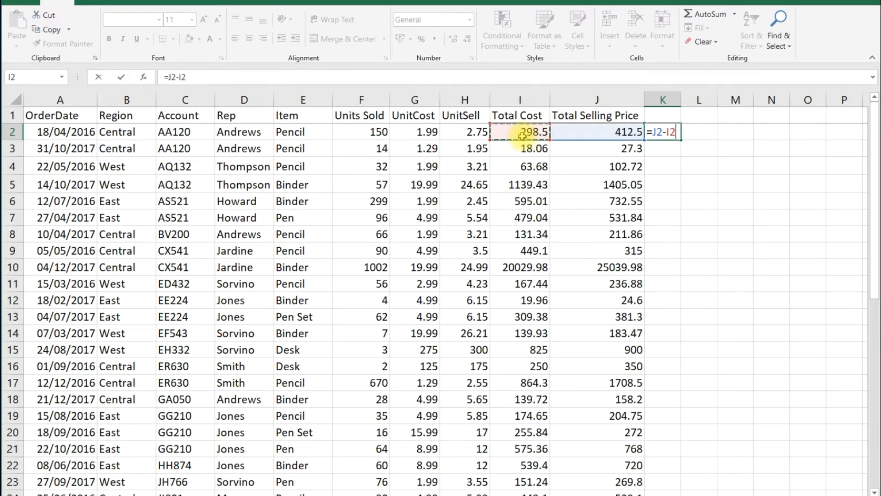
key("Return")
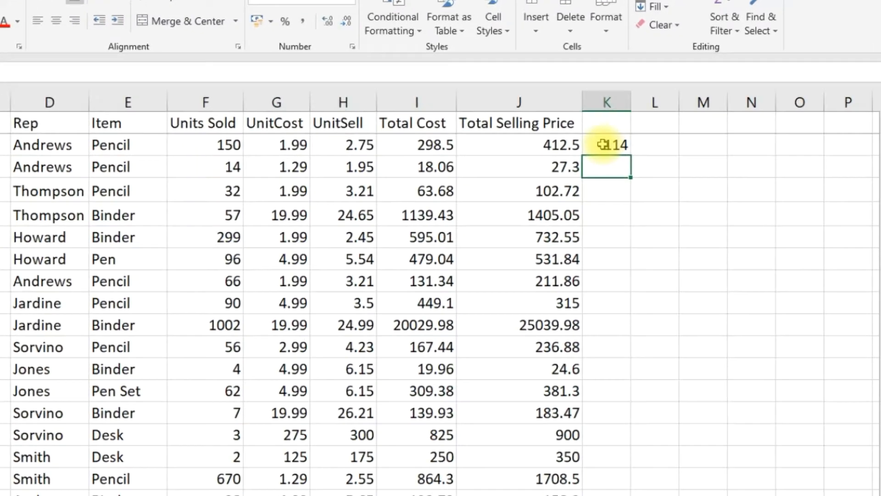
- Auto-fill the K2 formula down through all the data rows of column K
left_click(602, 145)
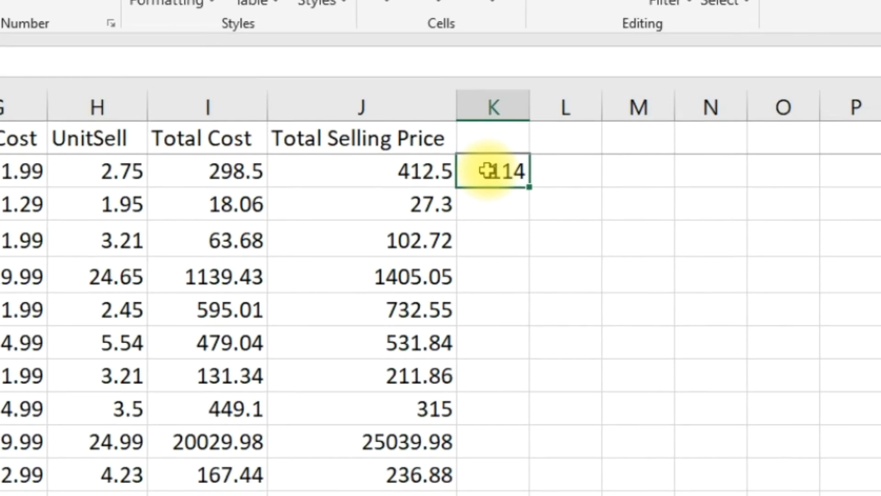
double_click(529, 188)
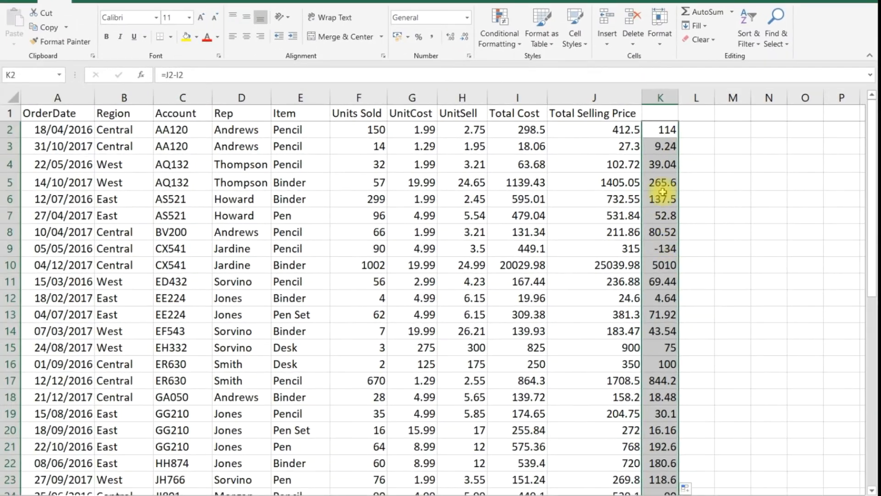
left_click(629, 178)
- Enter the header "Margin $" in K1 and auto-fit column K's width
left_click(663, 115)
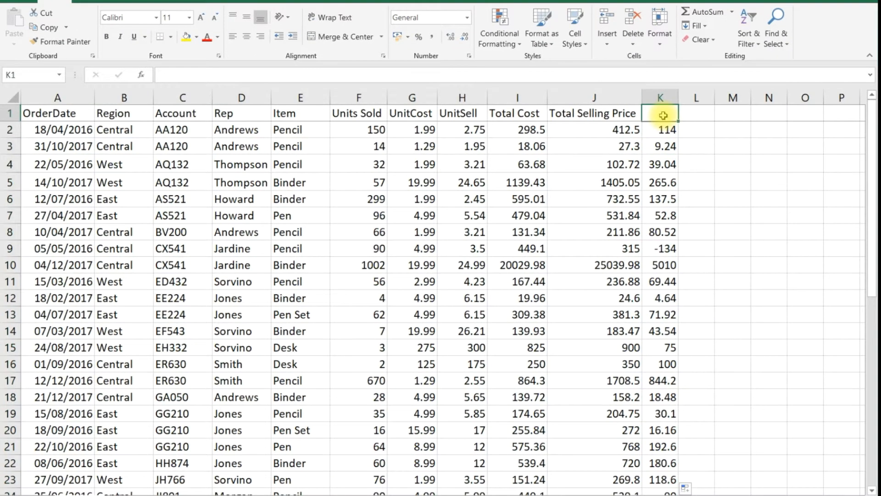
type("Margin $")
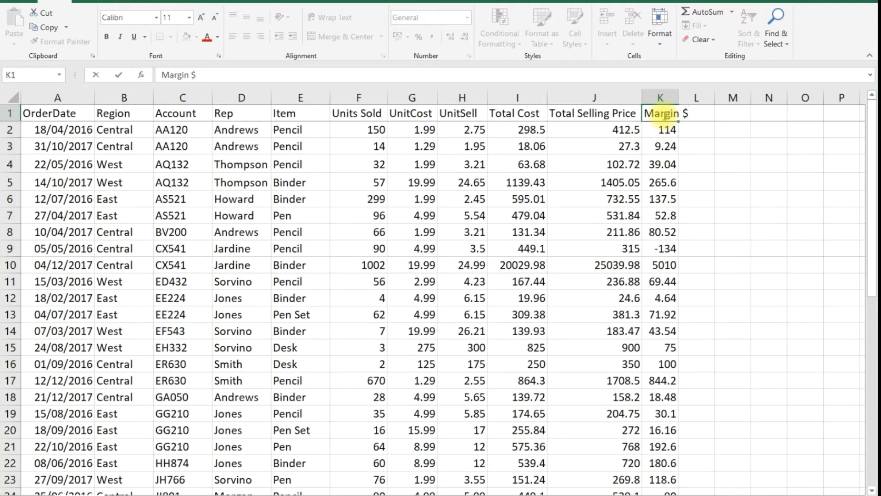
key("Return")
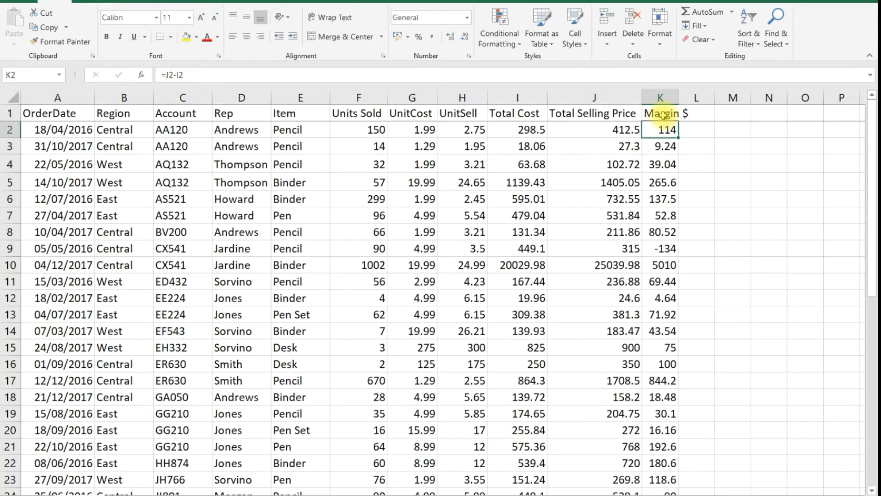
double_click(677, 95)
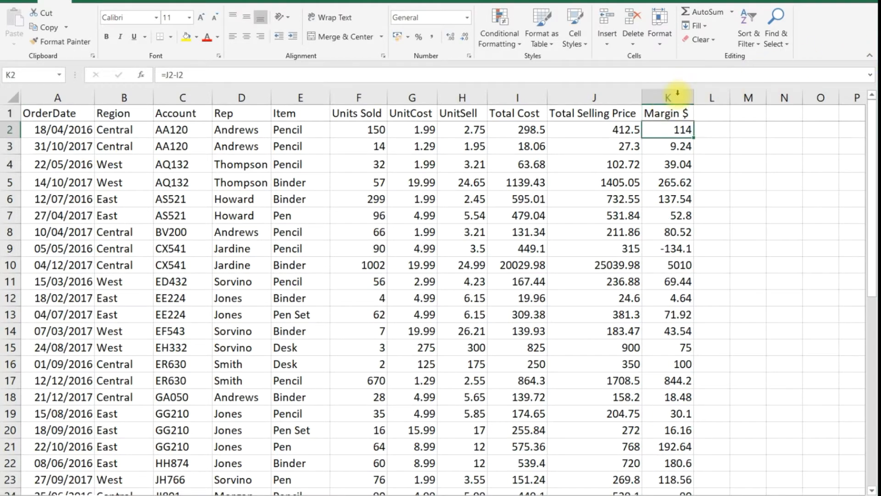
- Enter the formula =K2/J2 in L2 and auto-fill it down through all the data rows
left_click(715, 132)
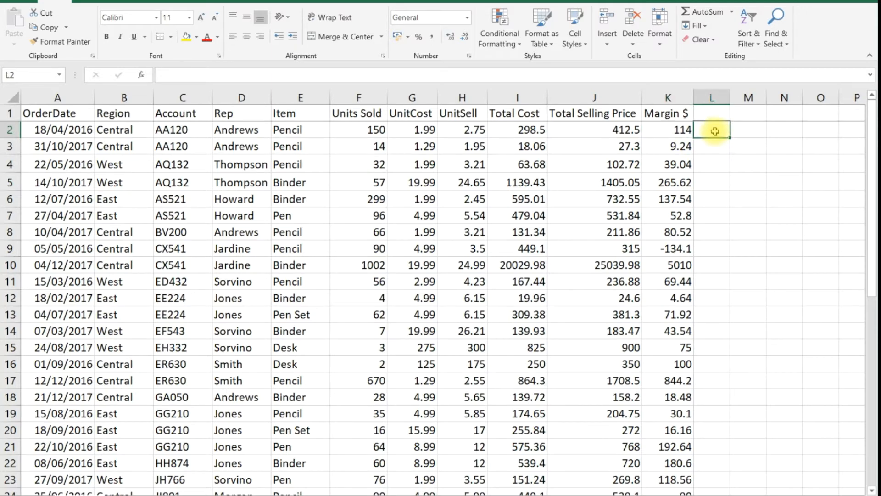
type("=")
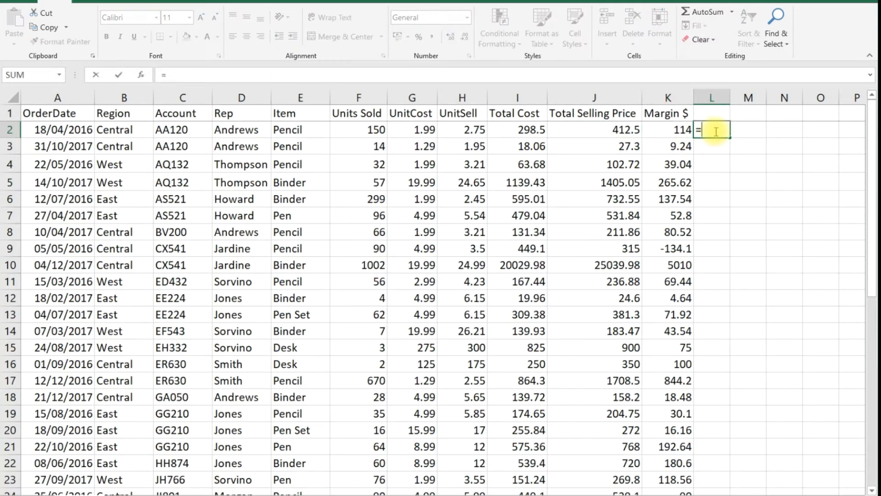
left_click(661, 129)
type("/")
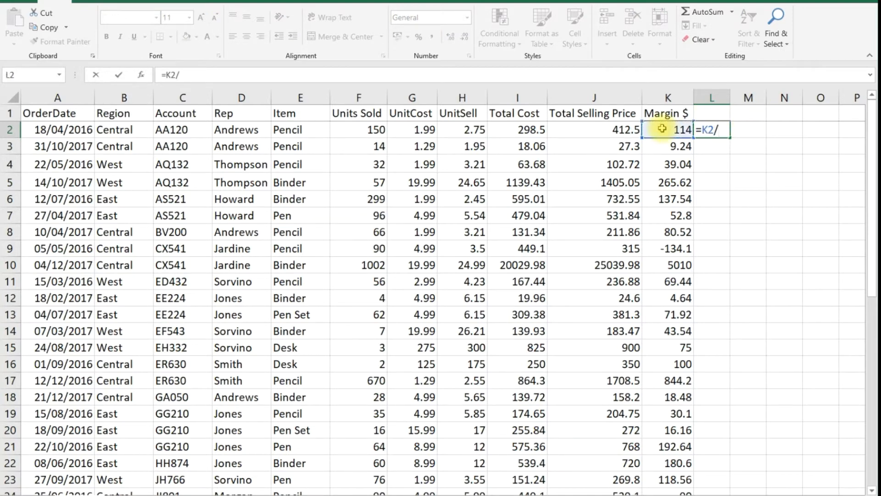
left_click(589, 130)
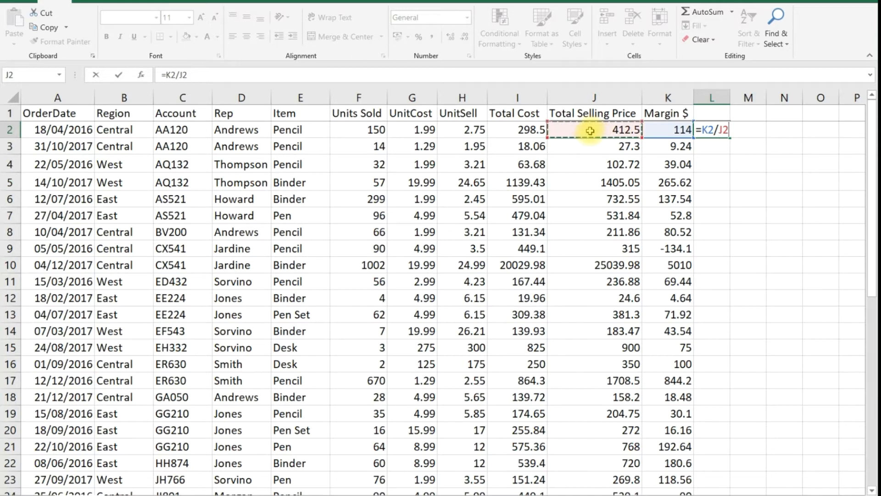
key("Return")
left_click(716, 130)
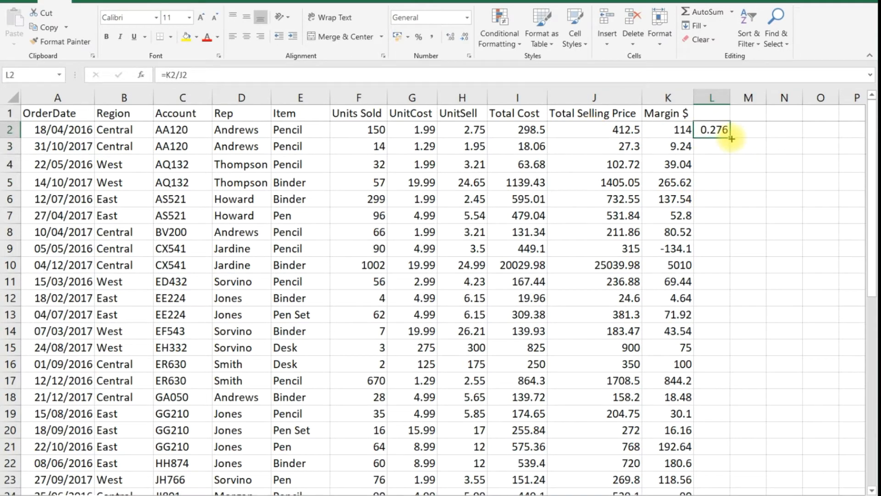
double_click(729, 137)
- Enter the header "Margin %" in L1 and auto-fit column L's width
left_click(711, 119)
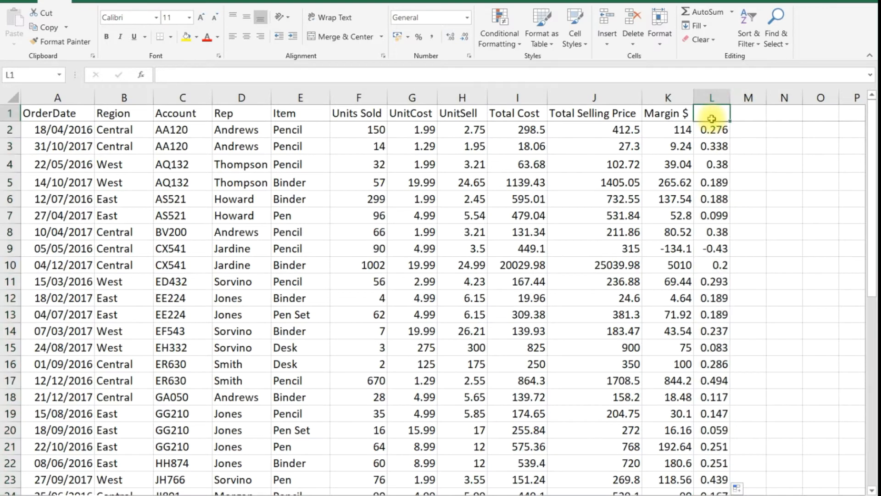
type("Margin")
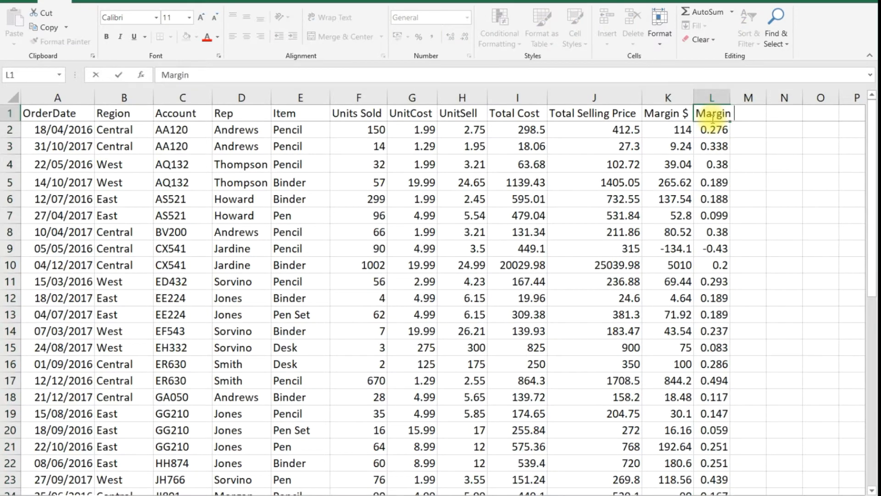
type(" %")
key("Return")
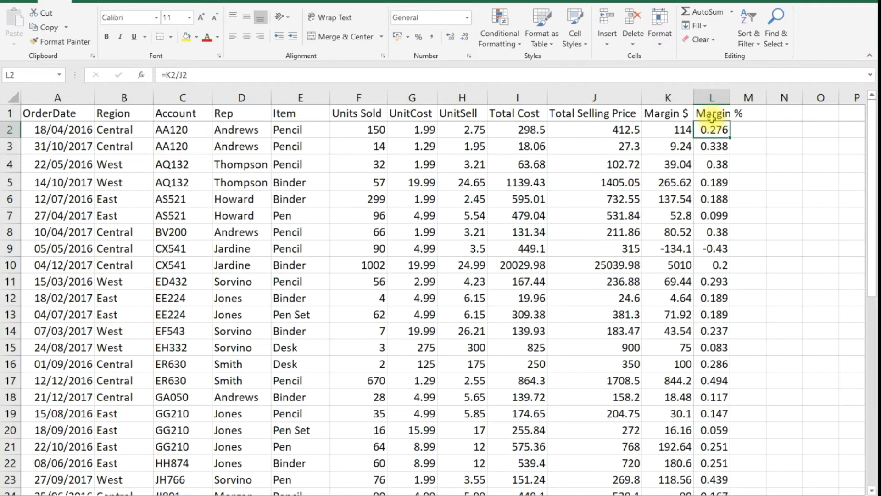
double_click(731, 97)
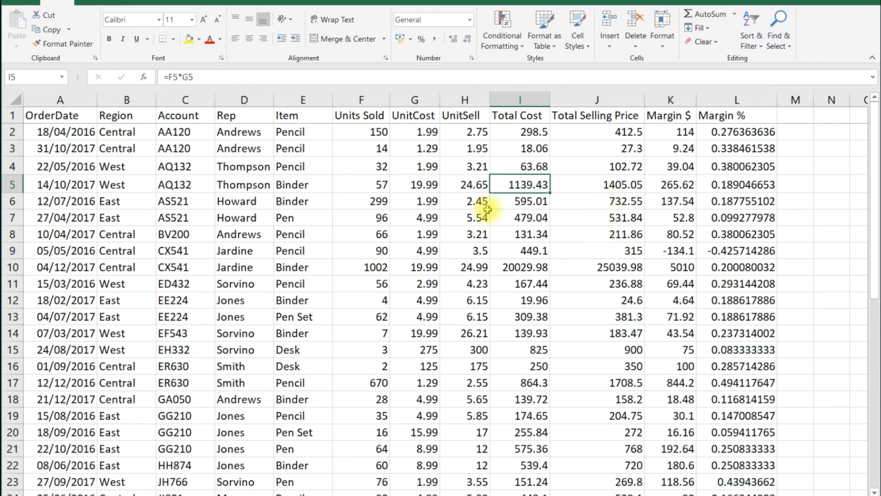
- Open the cell formatting for the whole Units Sold column and choose the Number category with 0 decimal places
left_click(366, 133)
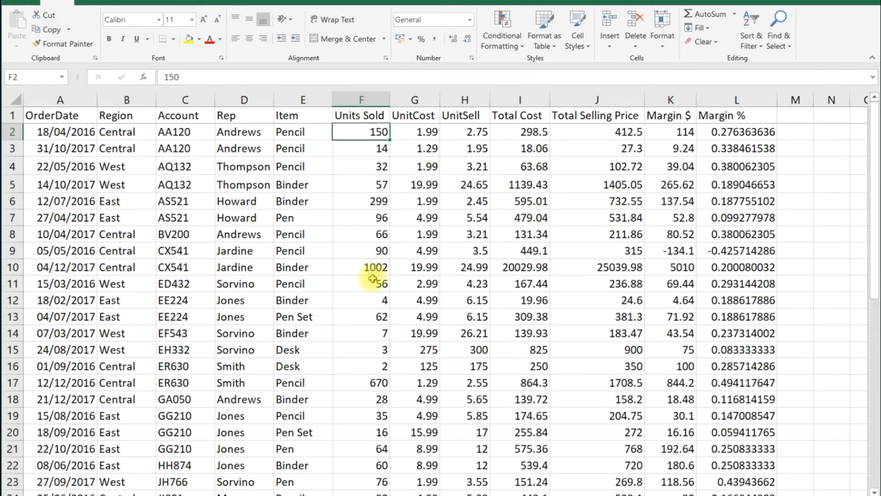
left_click(425, 133)
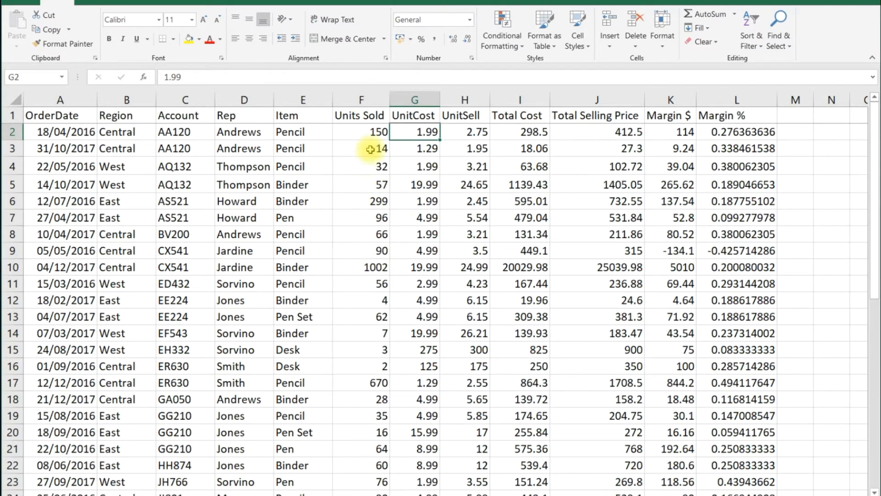
left_click(362, 99)
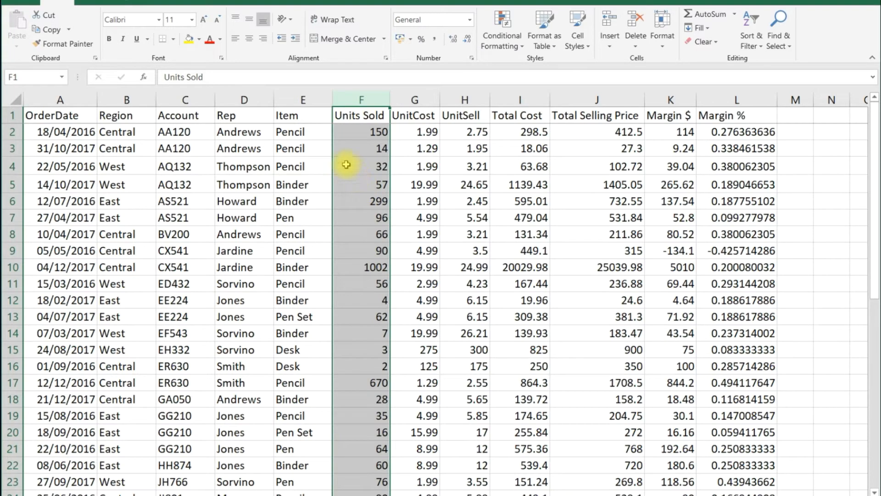
right_click(365, 131)
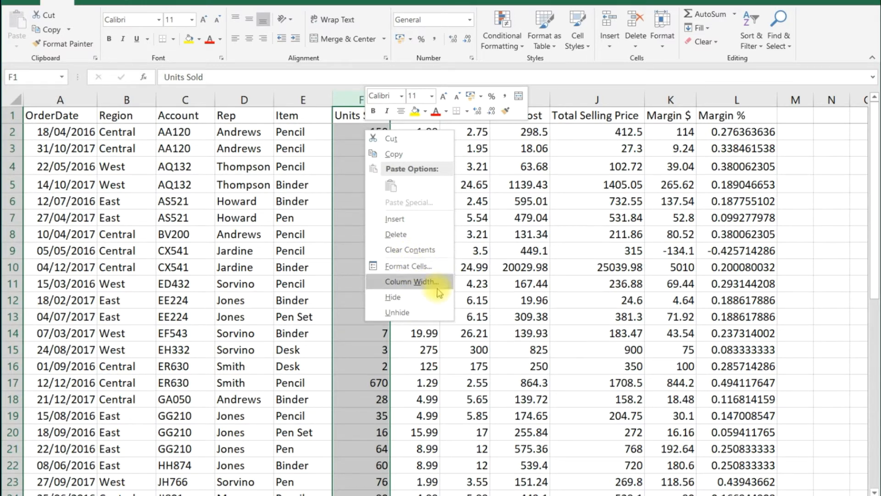
left_click(409, 267)
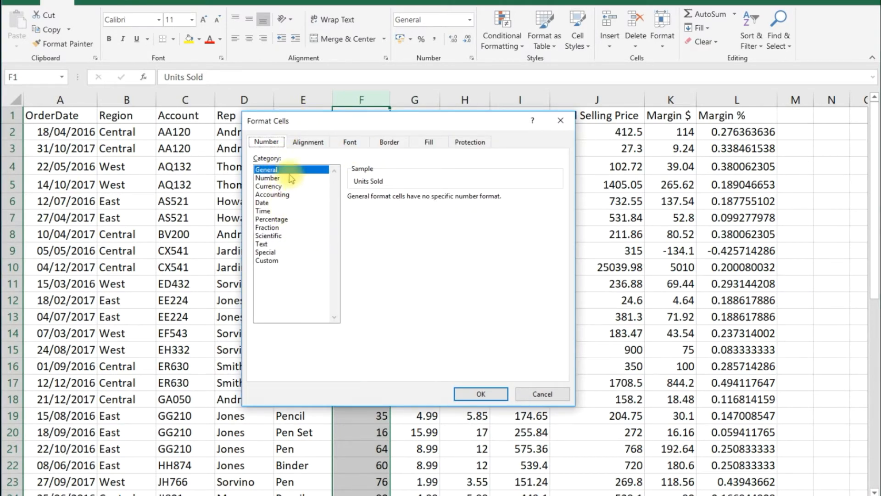
left_click_drag(384, 123, 454, 184)
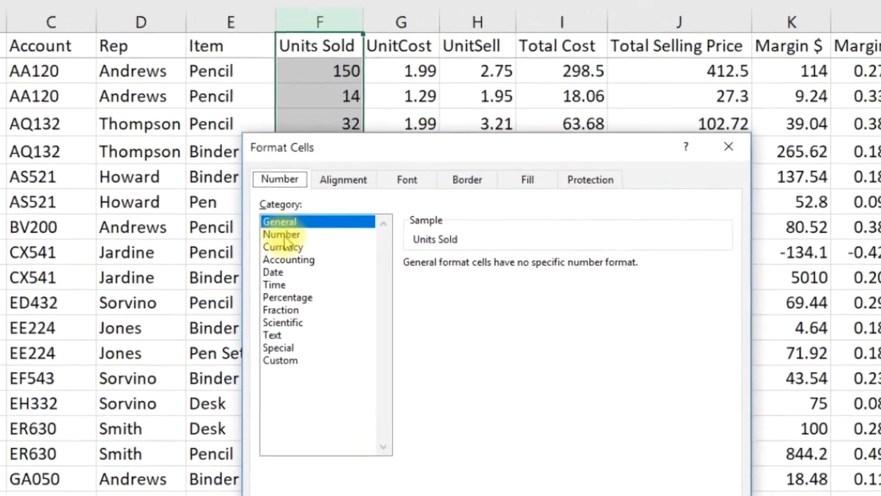
left_click(338, 239)
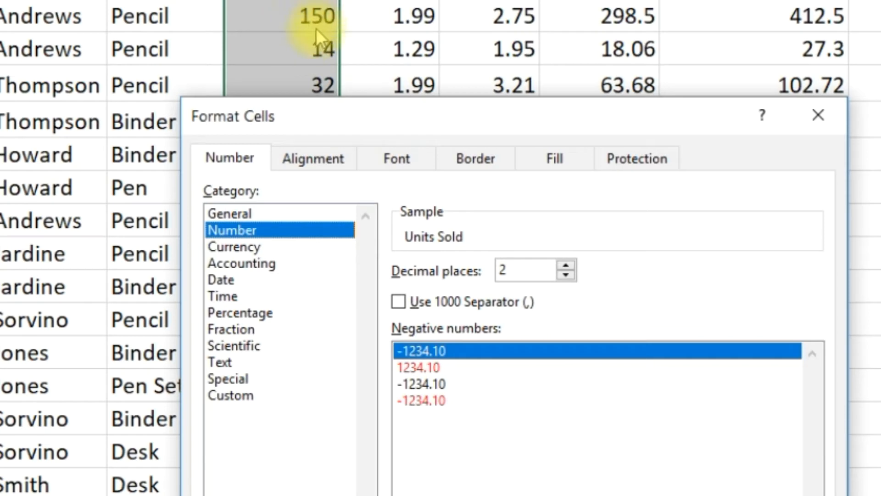
left_click(566, 274)
left_click(566, 275)
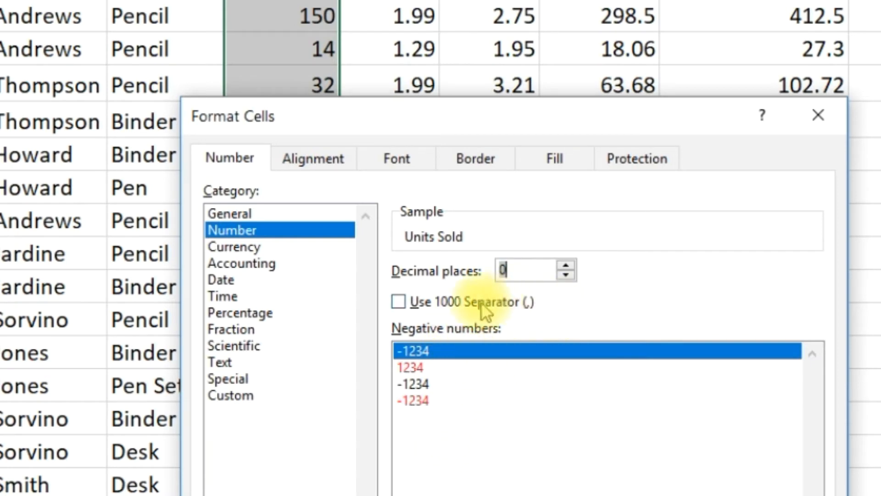
- Enable the 1000 separator, choose the red -1,234 style for negative numbers and apply the format to the Units Sold column
left_click_drag(395, 110, 697, 126)
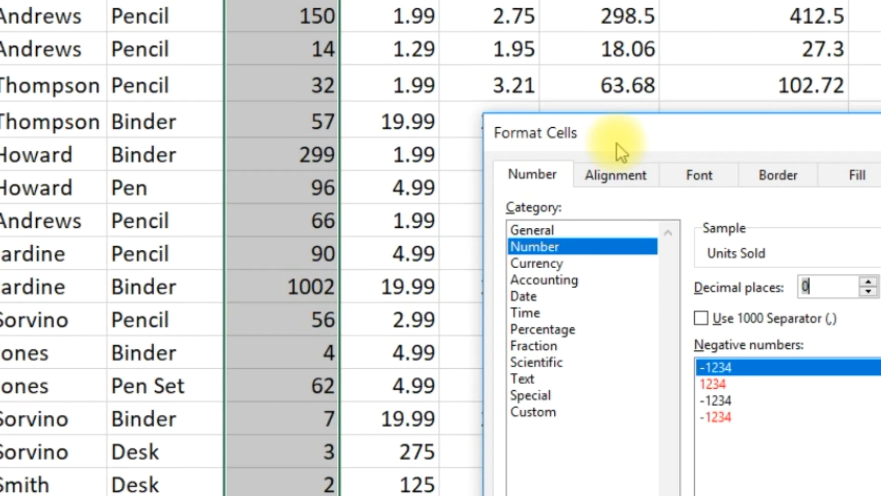
left_click_drag(615, 145, 380, 102)
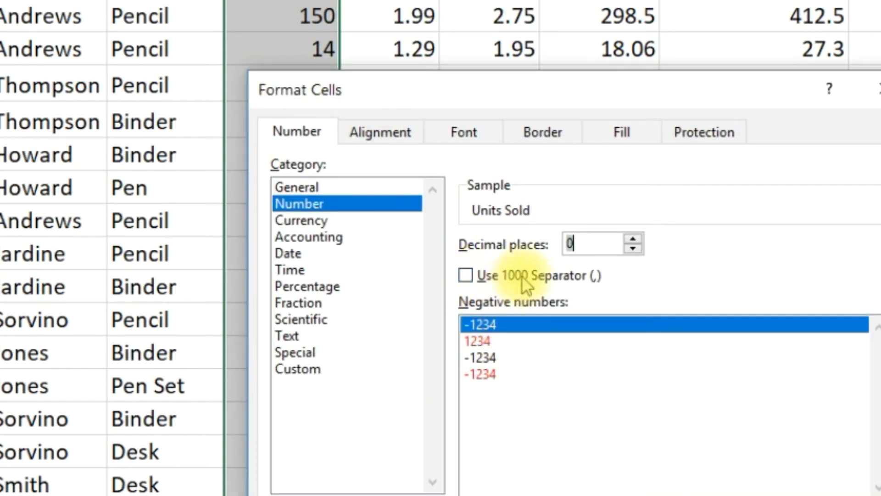
left_click(472, 282)
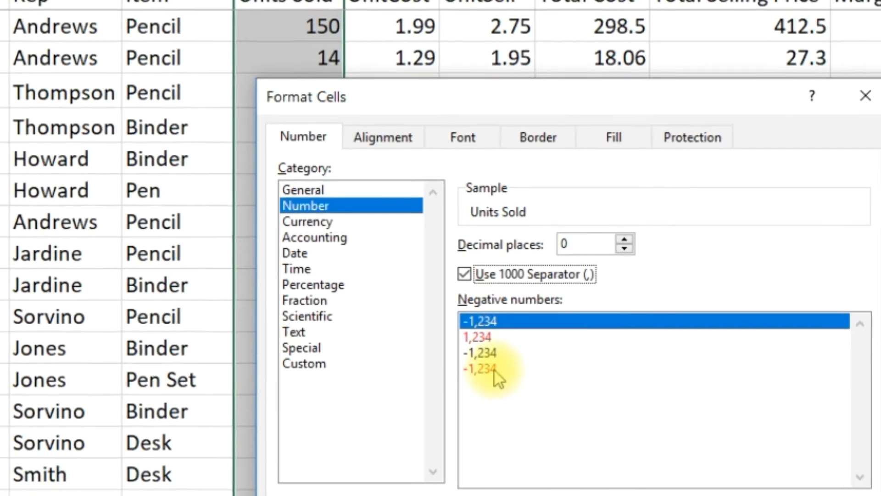
left_click(498, 374)
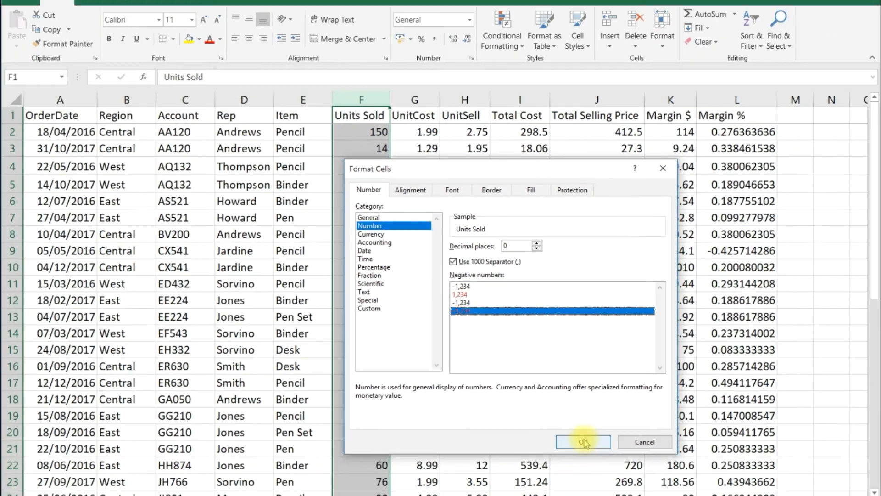
left_click(588, 439)
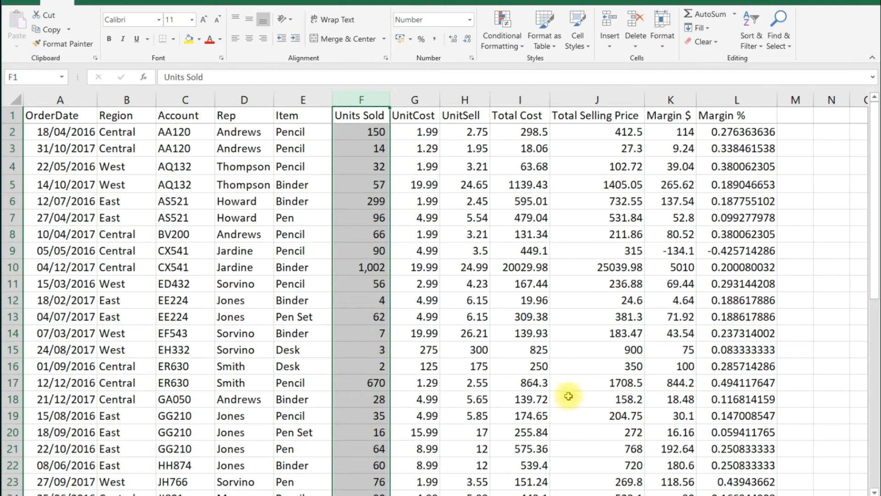
- Set the Units Sold value in F6 to 25000
left_click(425, 281)
scroll(379, 141, "down", 8)
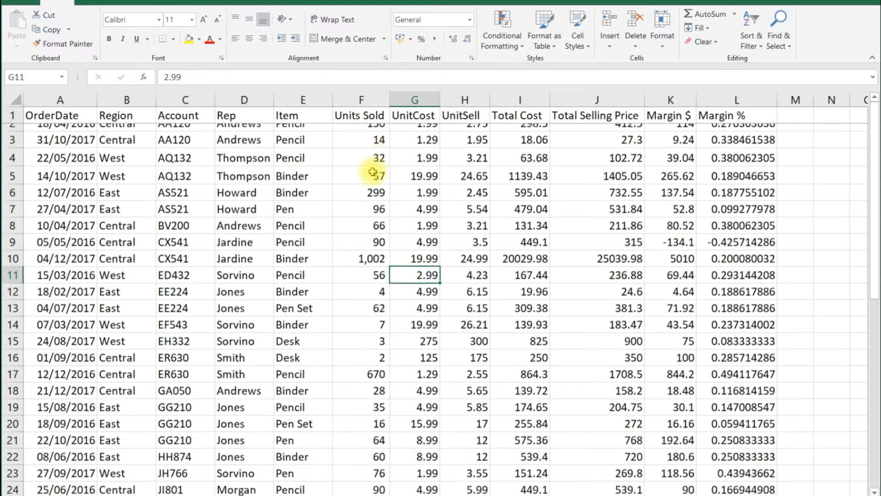
scroll(367, 193, "up", 8)
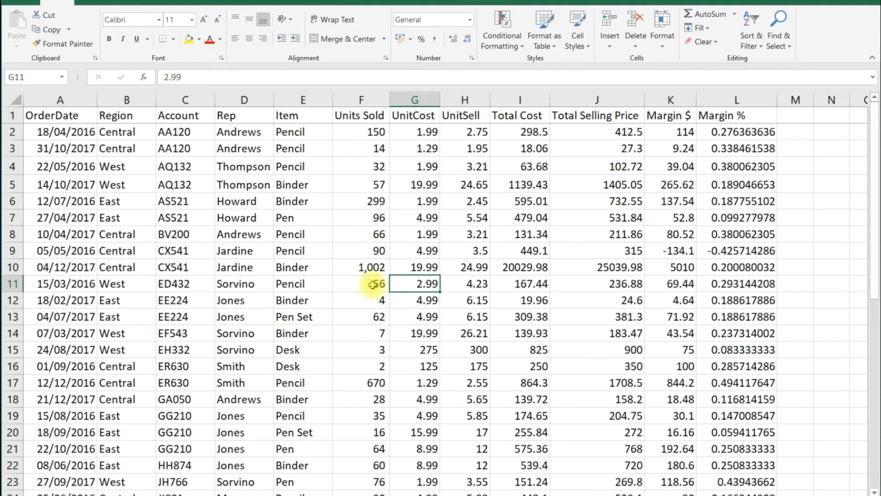
left_click(375, 204)
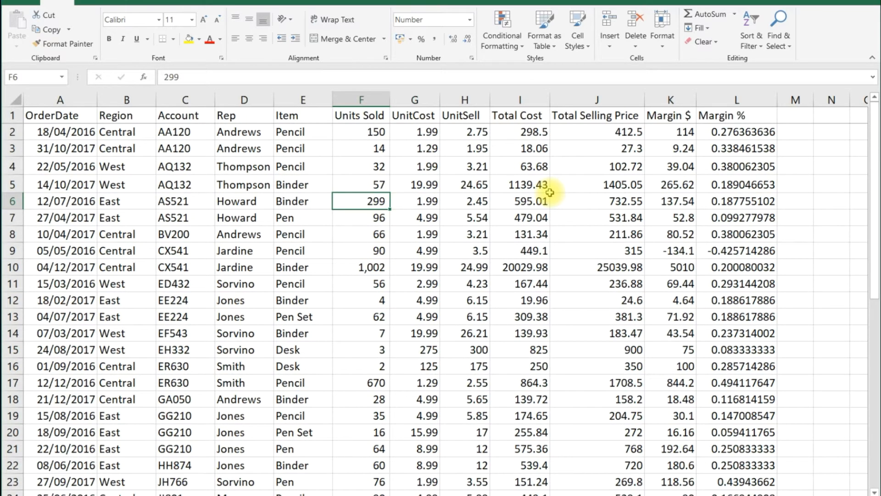
type("25000")
key("Return")
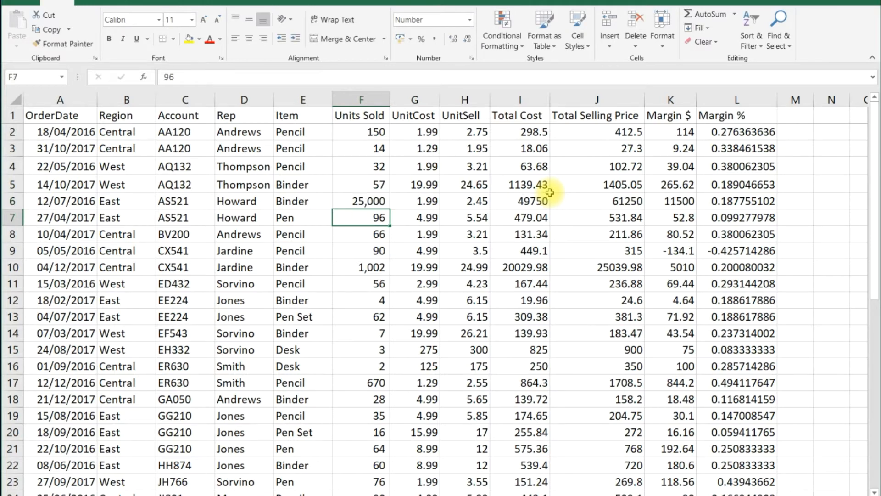
key("Up")
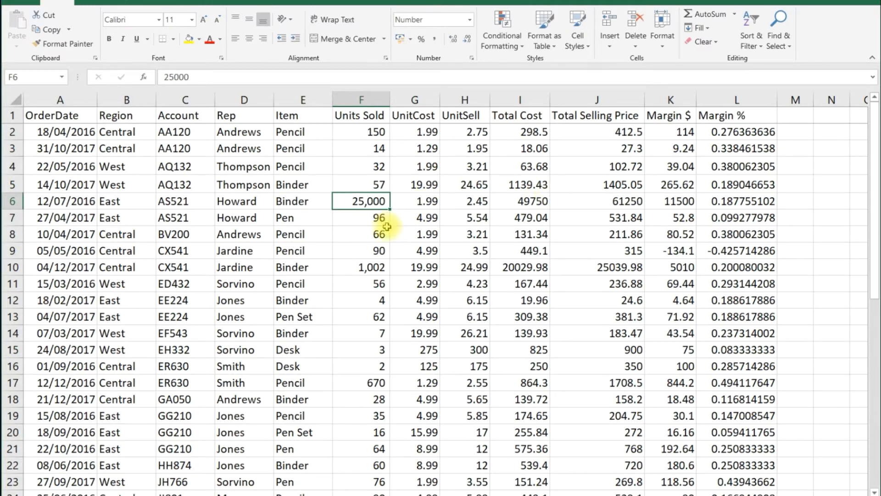
left_click(416, 100)
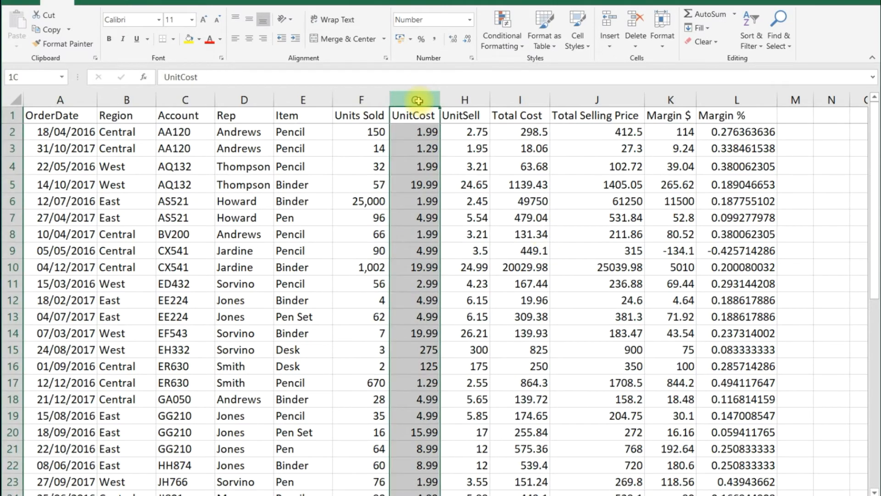
left_click_drag(421, 99, 655, 95)
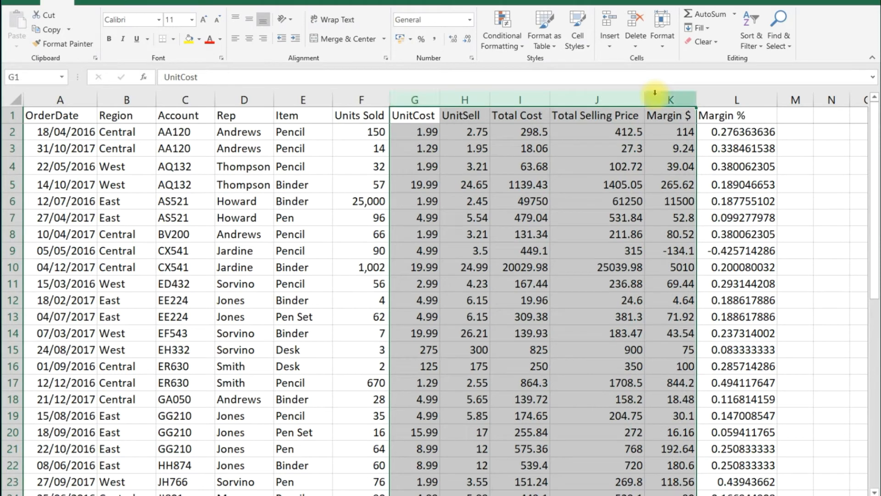
left_click(505, 178)
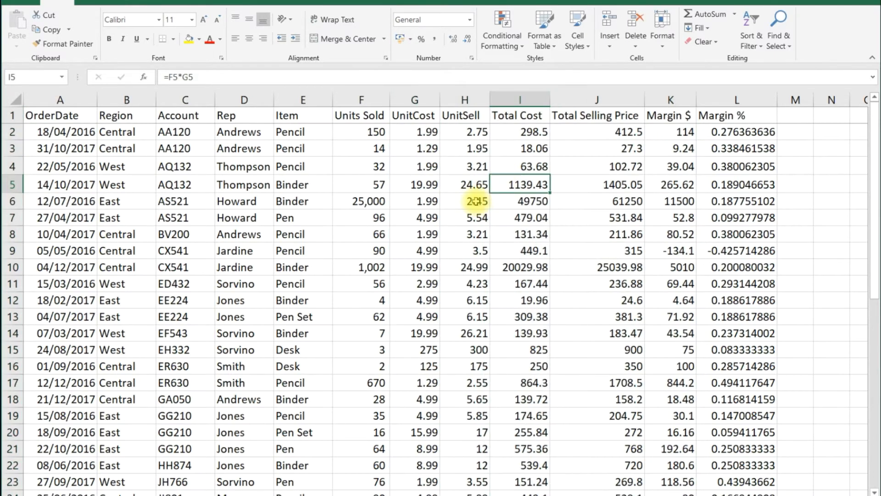
- Select columns G to K, UnitCost through Margin $, and choose the Currency category in their cell formatting
left_click(414, 99)
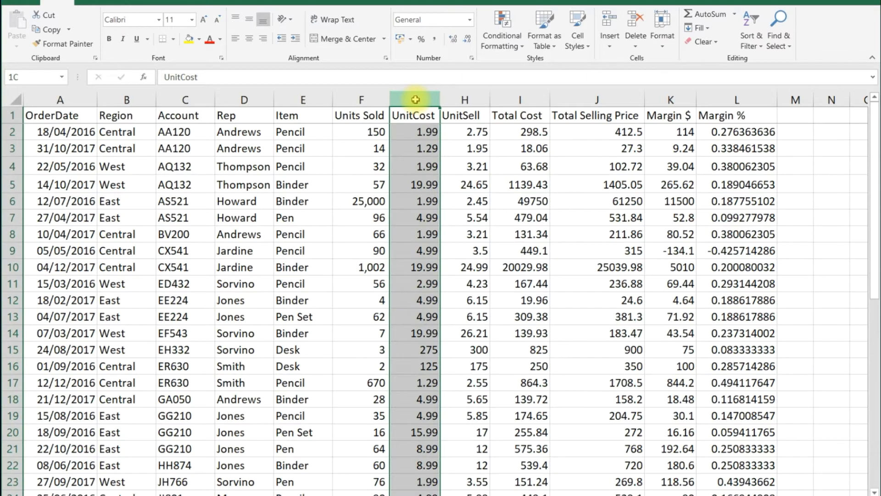
left_click_drag(418, 98, 651, 149)
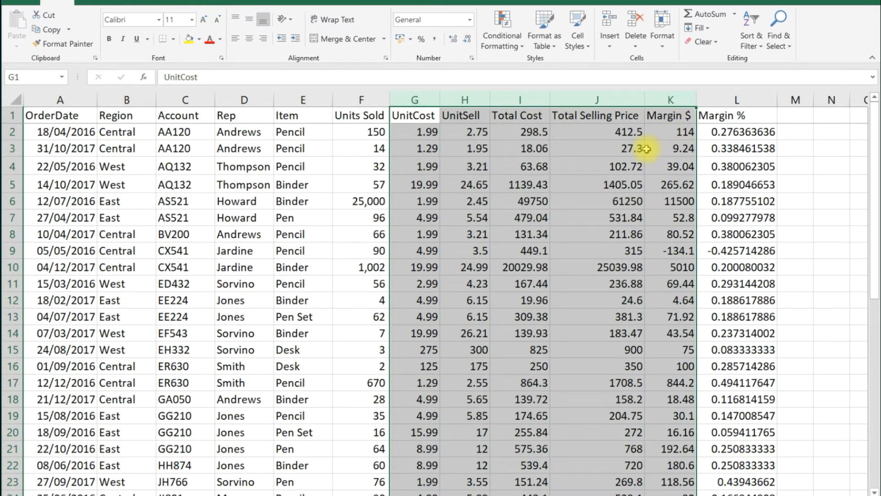
right_click(532, 98)
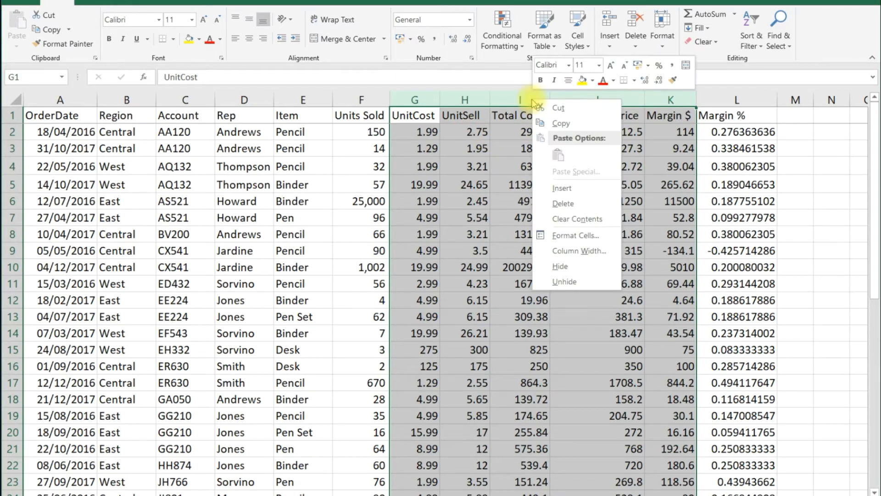
left_click(576, 236)
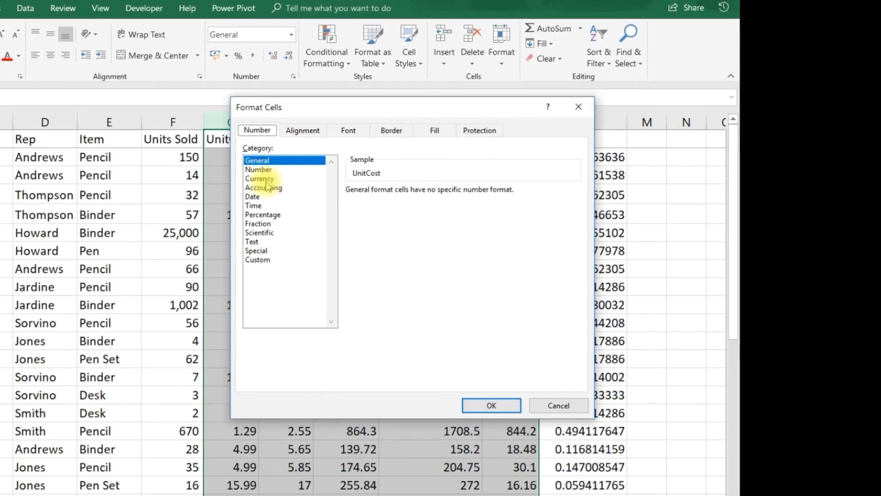
left_click(357, 164)
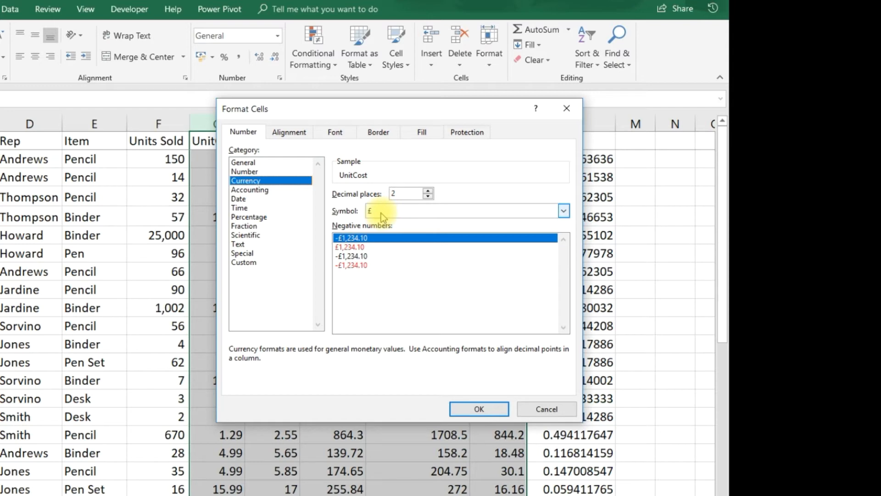
- Set the currency symbol to $ English (United States) with negatives in red with a minus sign, and apply the format
left_click(564, 212)
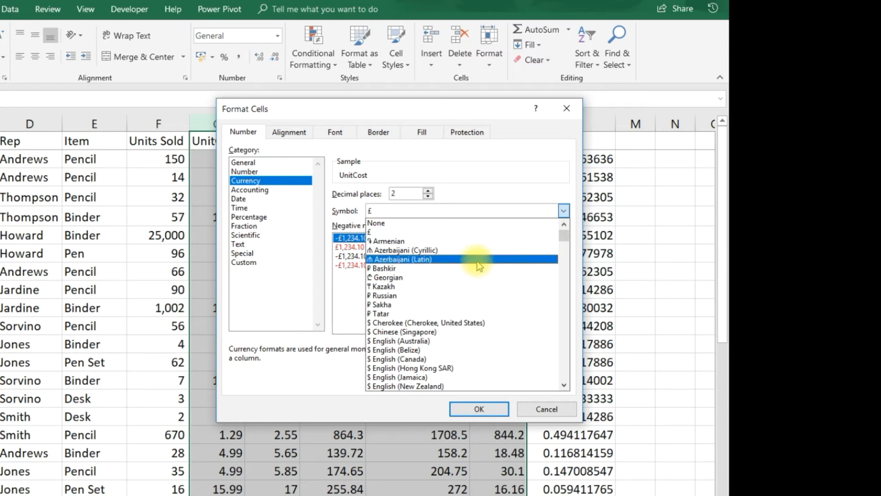
scroll(477, 260, "down", 2)
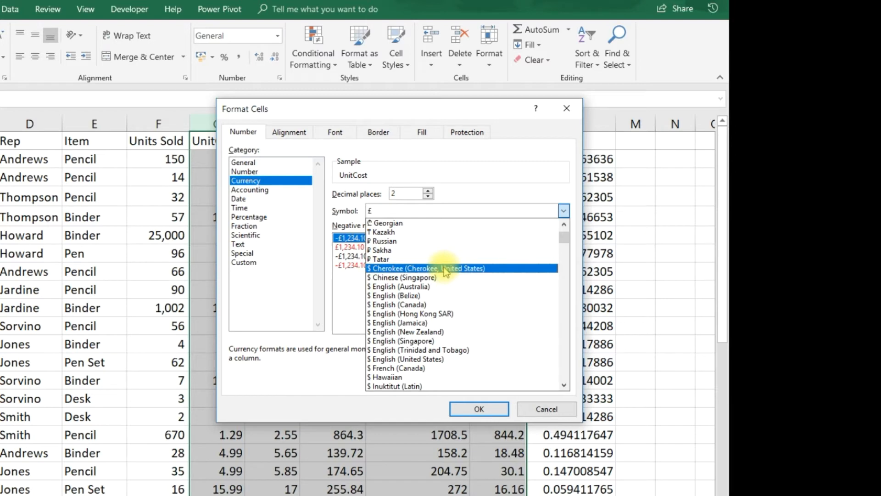
left_click(416, 360)
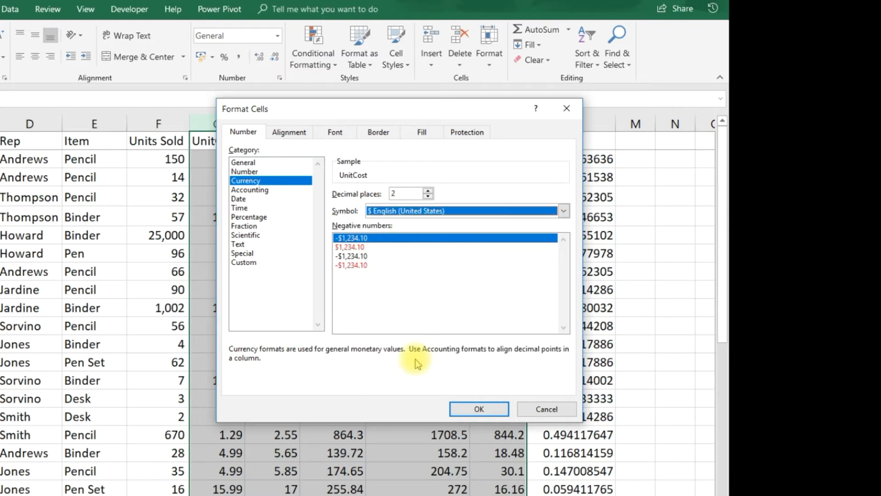
left_click(478, 408)
left_click(429, 379)
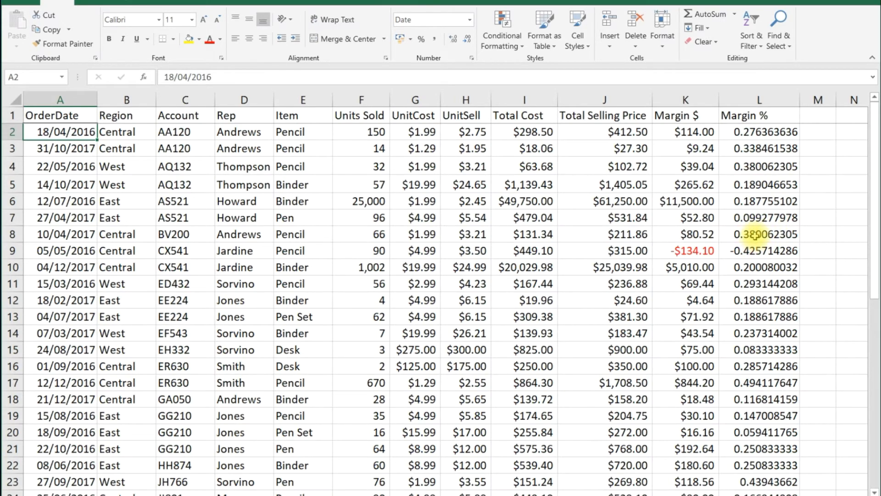
- Format the Margin % column as percentages with two decimal places
left_click(747, 100)
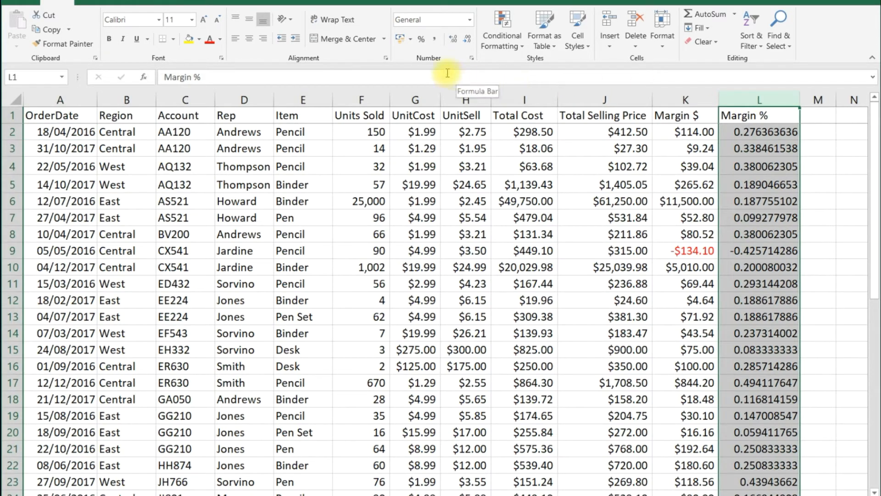
left_click(421, 41)
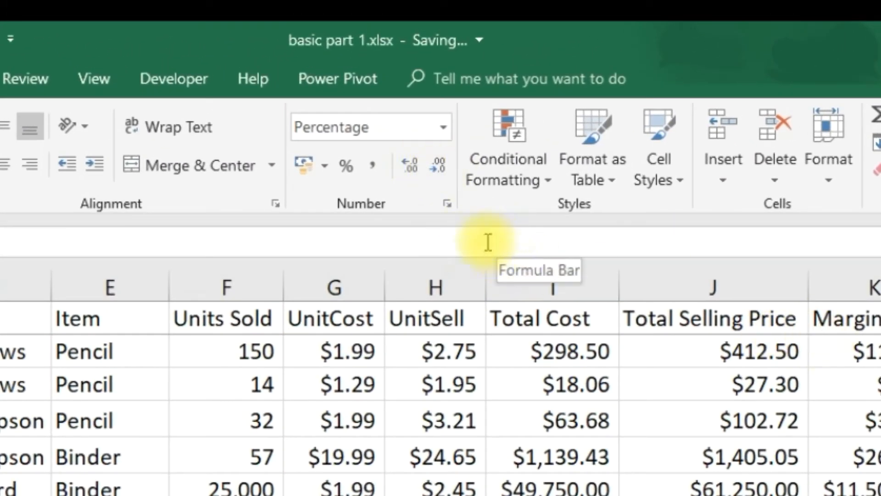
left_click(408, 166)
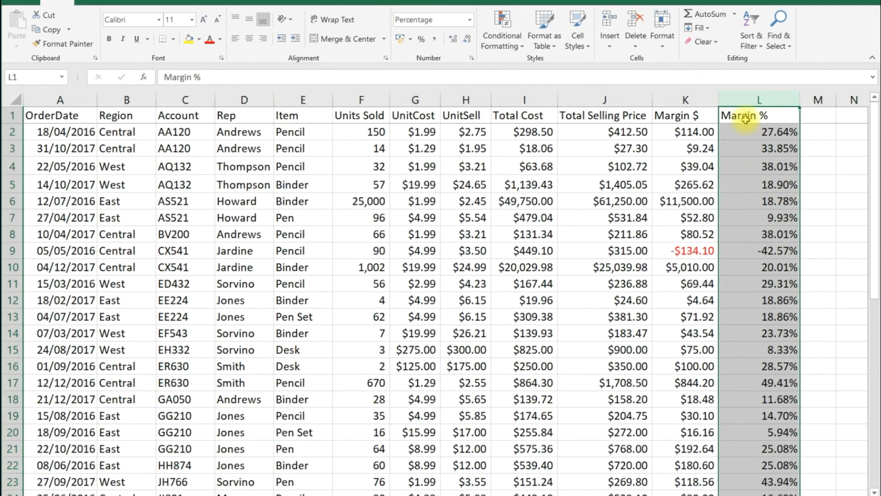
left_click(746, 116)
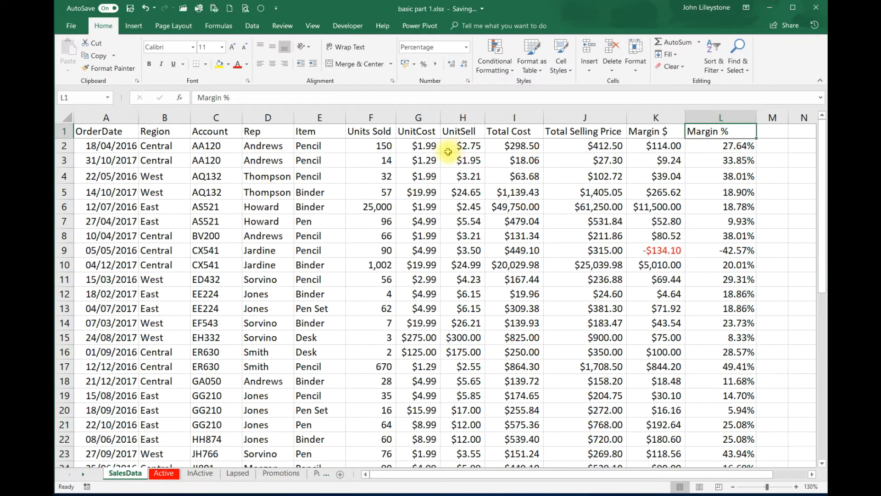
- Review the number and currency formatting of columns F to K, from Units Sold through Margin $, down past the last data row
left_click(385, 118)
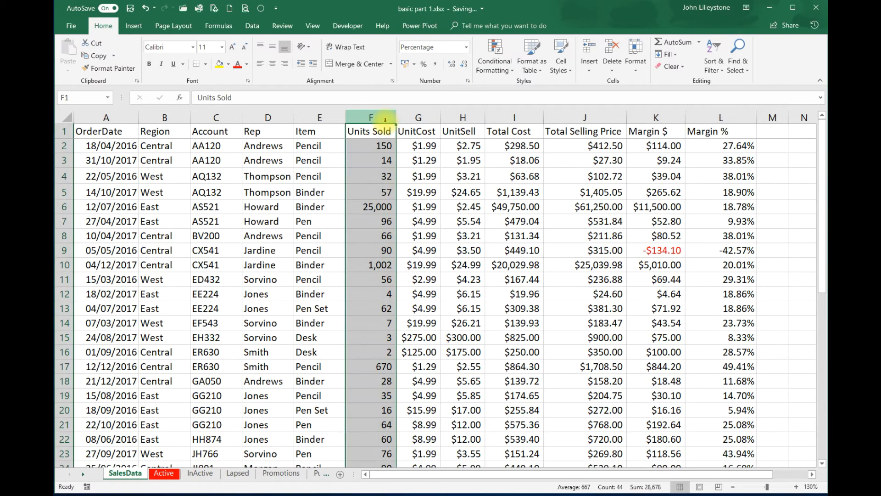
left_click(418, 118)
left_click(463, 118)
left_click(523, 118)
left_click(585, 118)
left_click(656, 118)
scroll(485, 163, "down", 5)
scroll(485, 163, "down", 8)
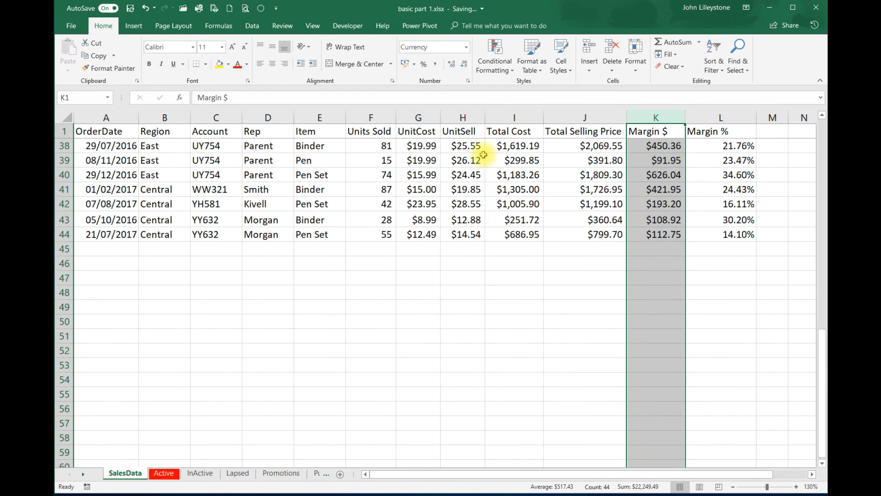
- Enter 5214 under Units Sold in F45 and 50 under UnitCost in G45 to test the column formats
left_click(373, 206)
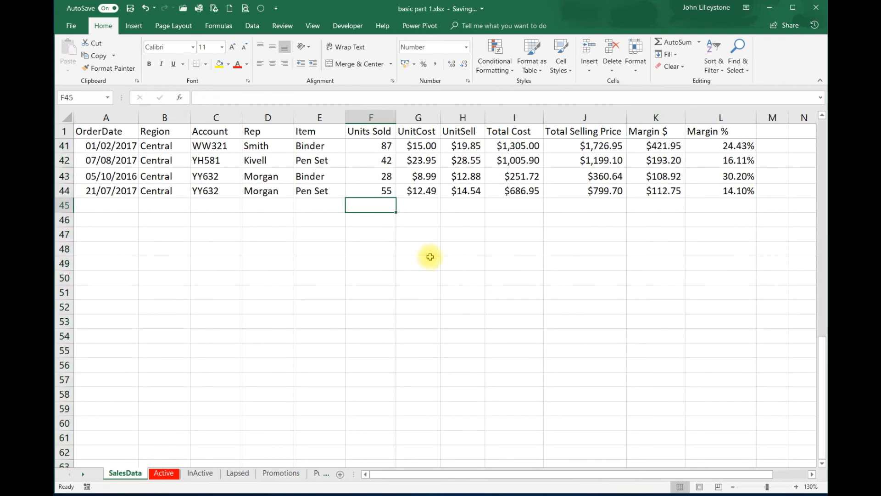
type("5214")
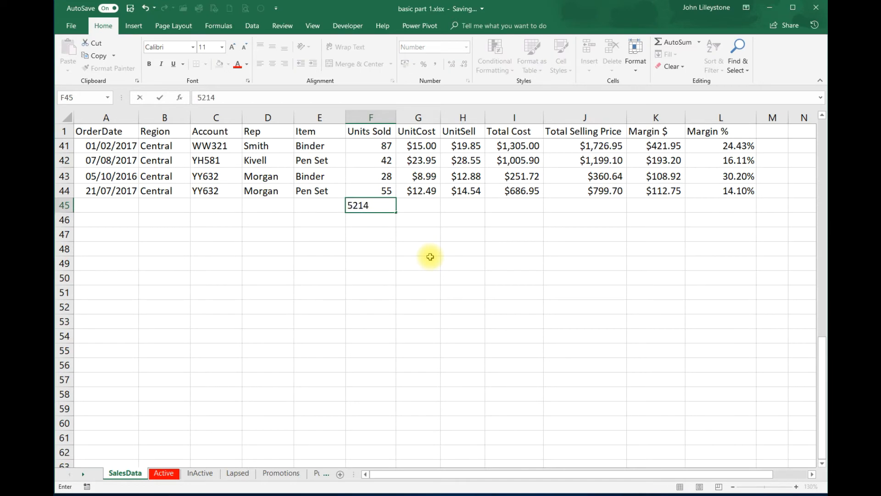
key("Return")
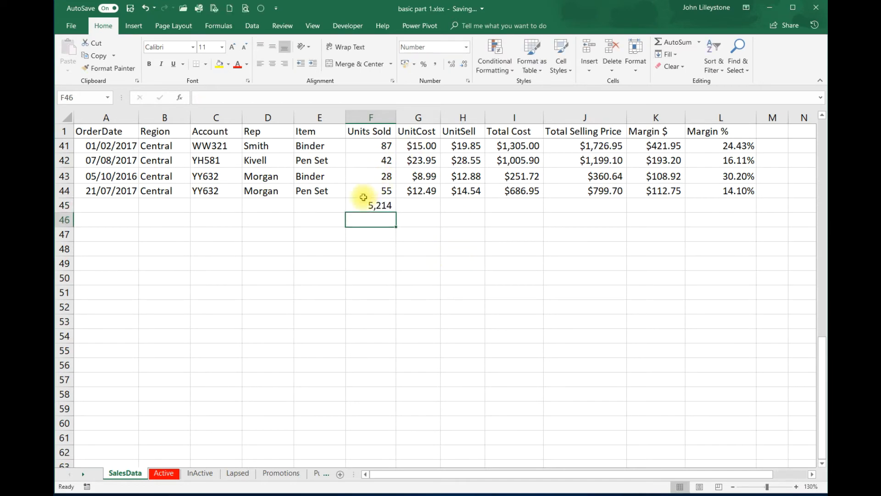
left_click(420, 205)
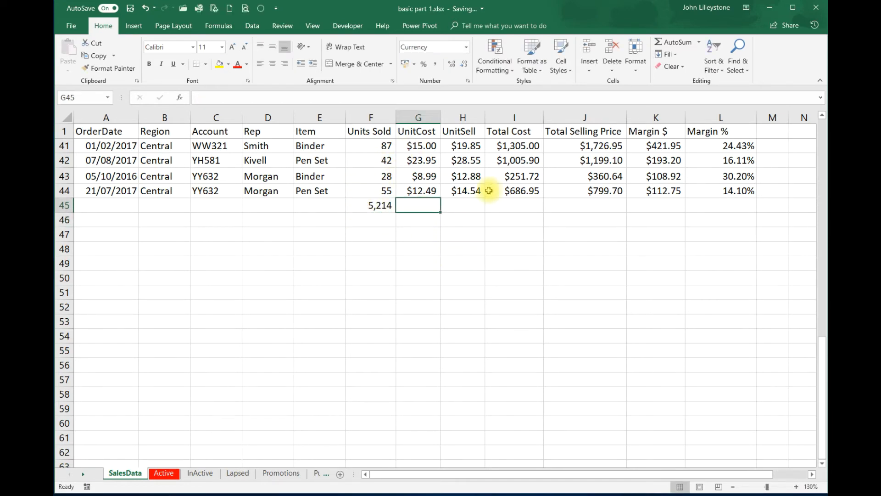
type("50")
key("Return")
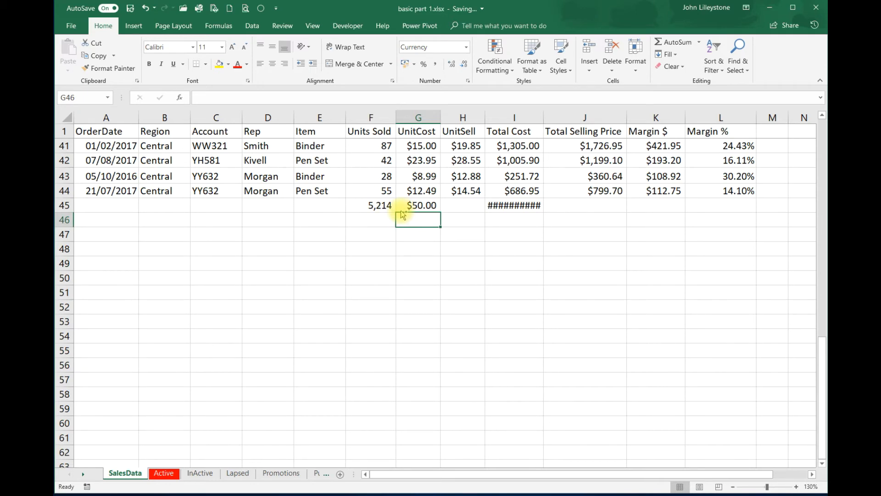
- Undo both test entries in row 45
key("ctrl+z")
key("ctrl+z")
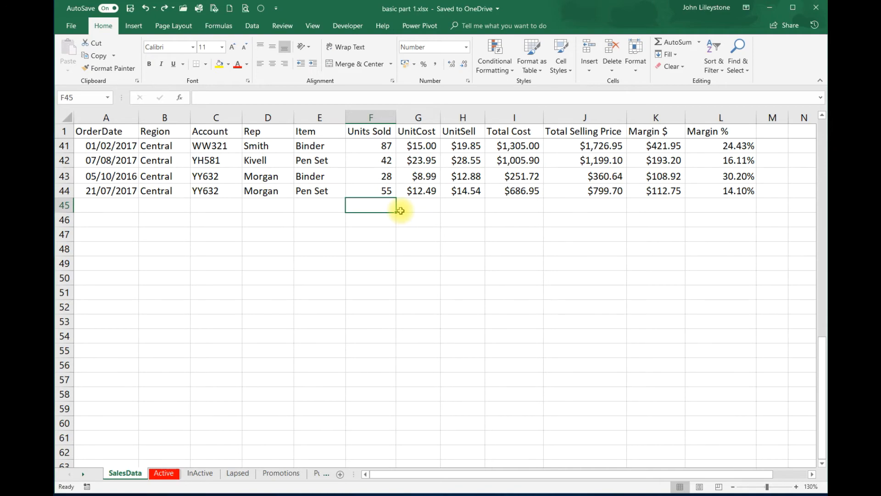
- Total the Units Sold column in F45 with an AutoSum of F2:F44
key("ctrl+Home")
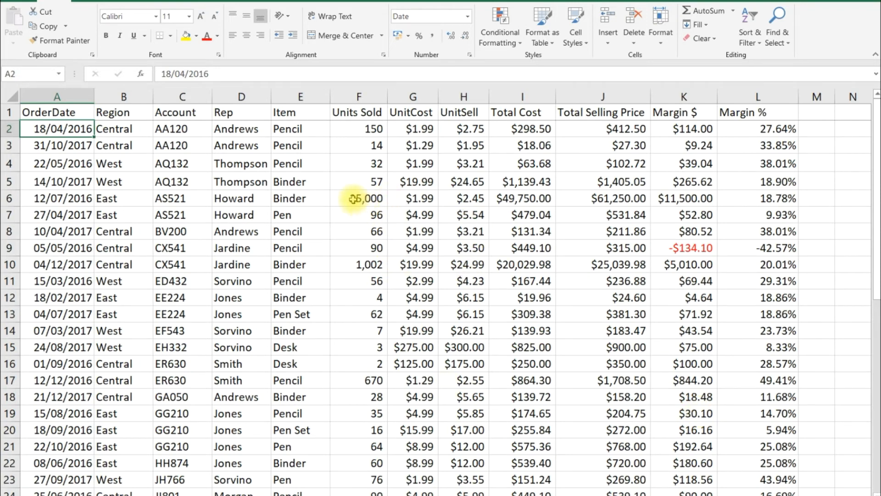
scroll(358, 202, "down", 9)
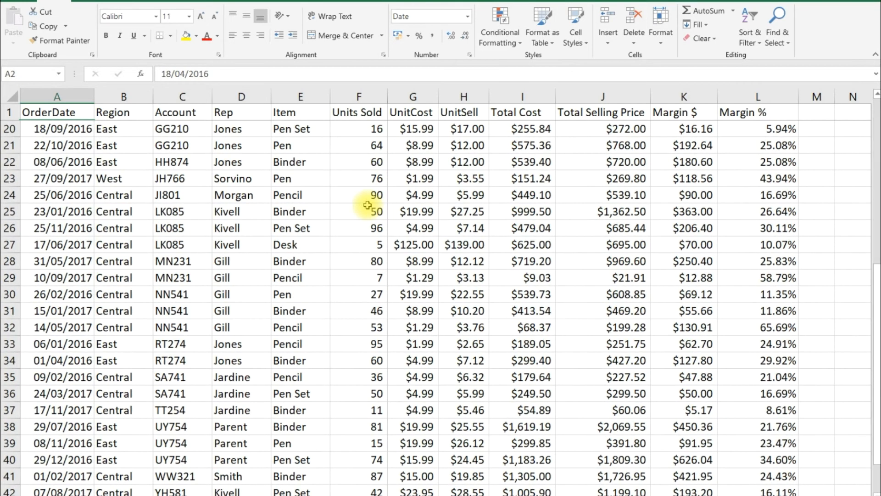
scroll(366, 208, "down", 2)
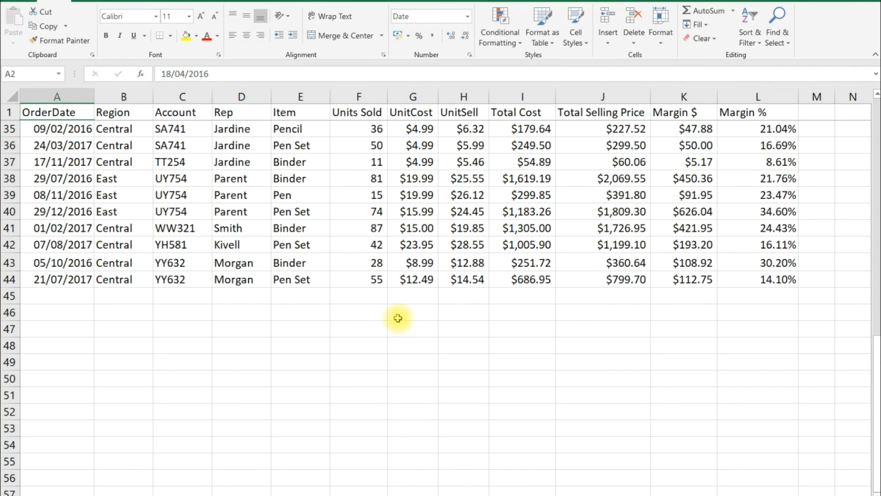
left_click(366, 295)
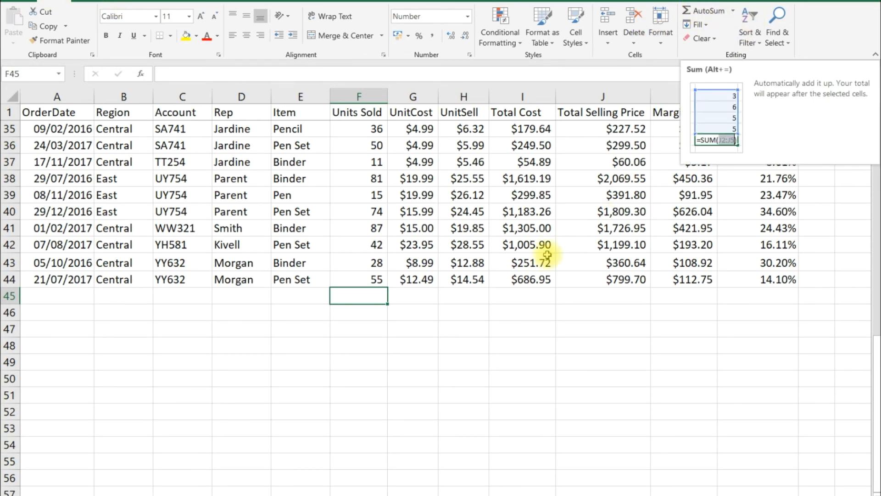
left_click(705, 11)
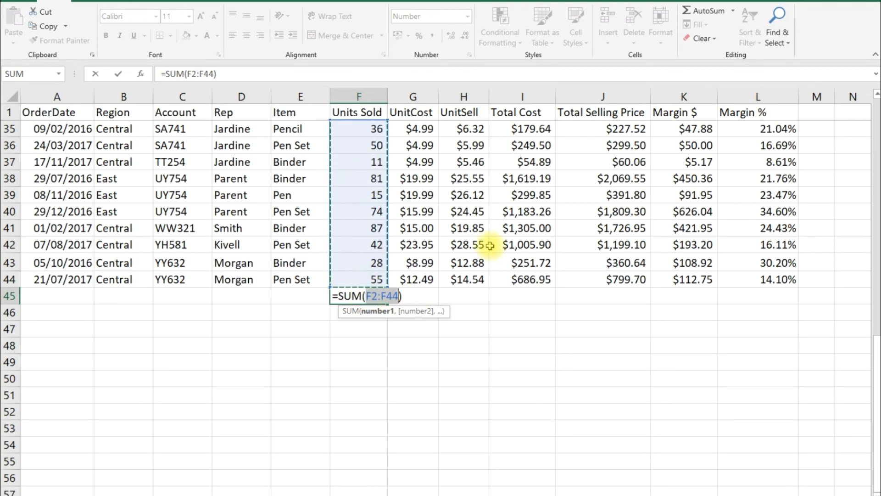
key("Return")
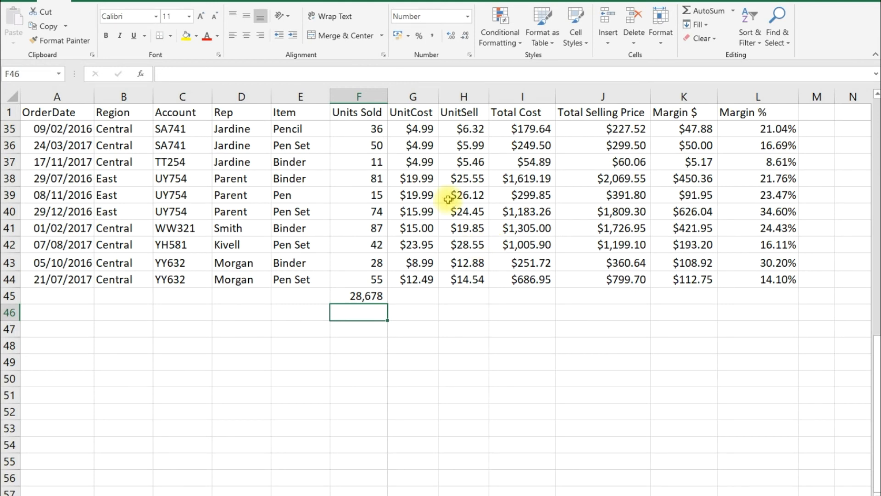
- Total the Total Cost column in I45 with AutoSum
left_click(368, 299)
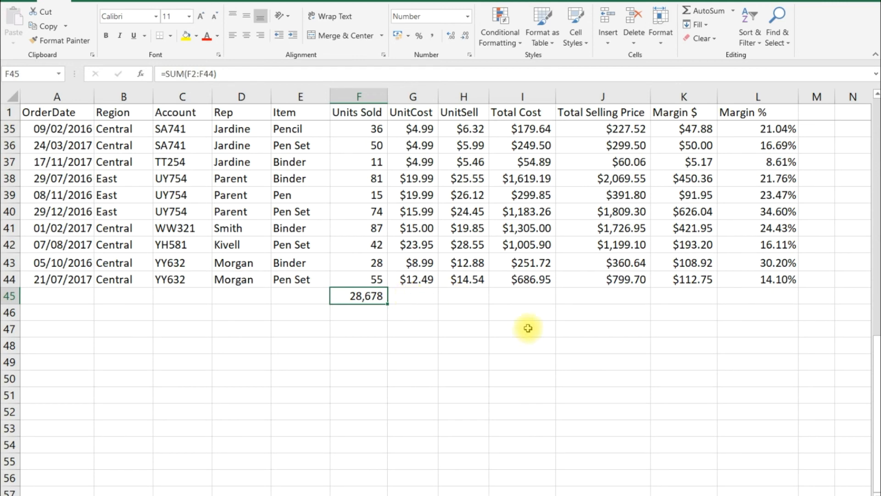
left_click(510, 296)
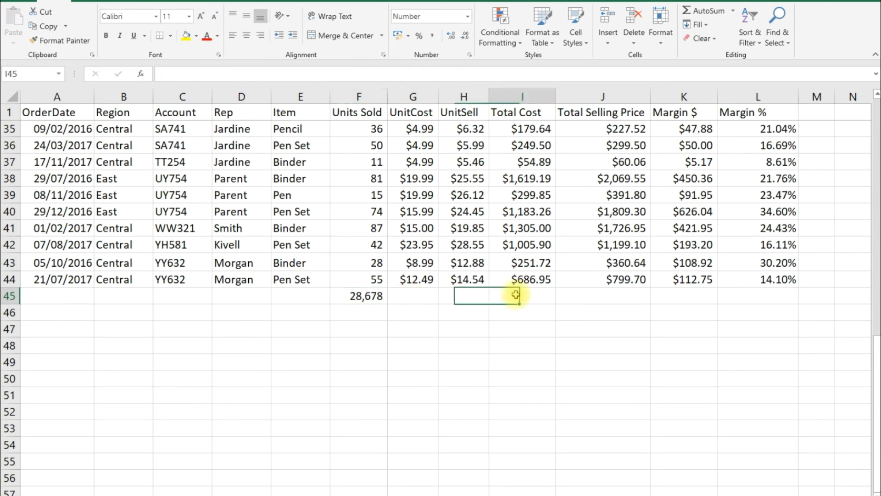
left_click(700, 11)
key("Return")
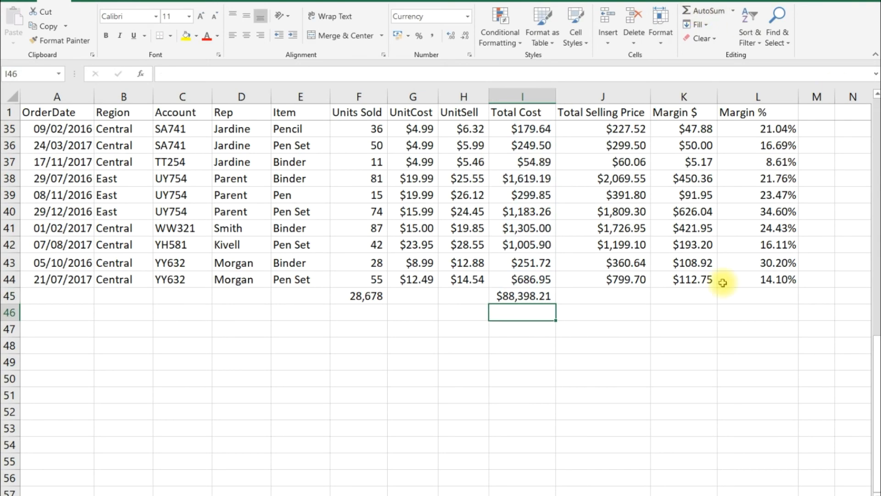
- Fill the Total Cost sum formula from I45 across to J45 and K45 to total Total Selling Price and Margin $
left_click(527, 297)
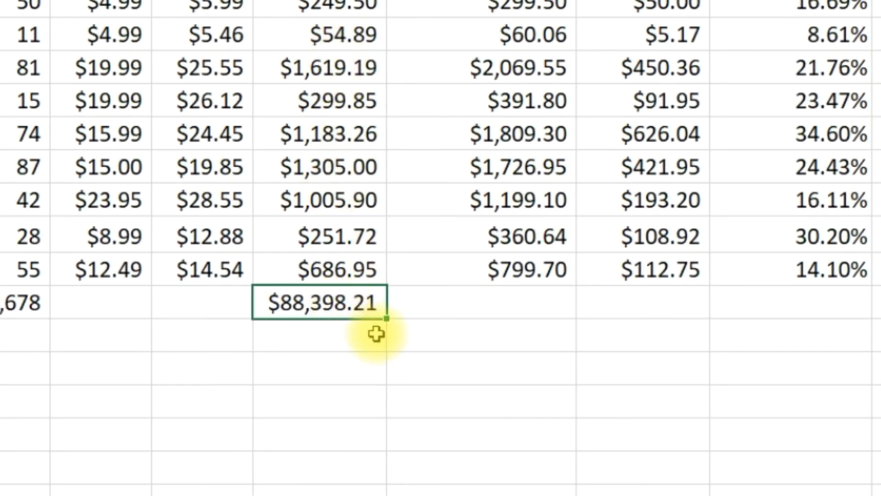
left_click_drag(387, 317, 516, 321)
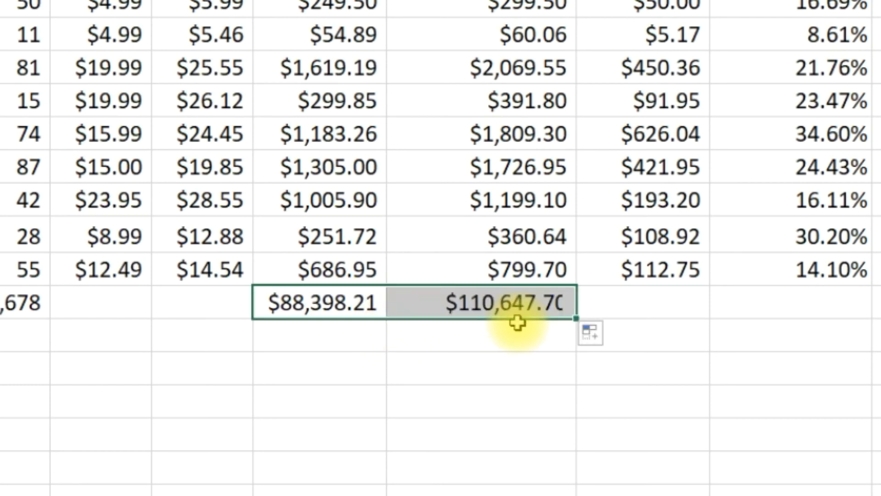
left_click(534, 342)
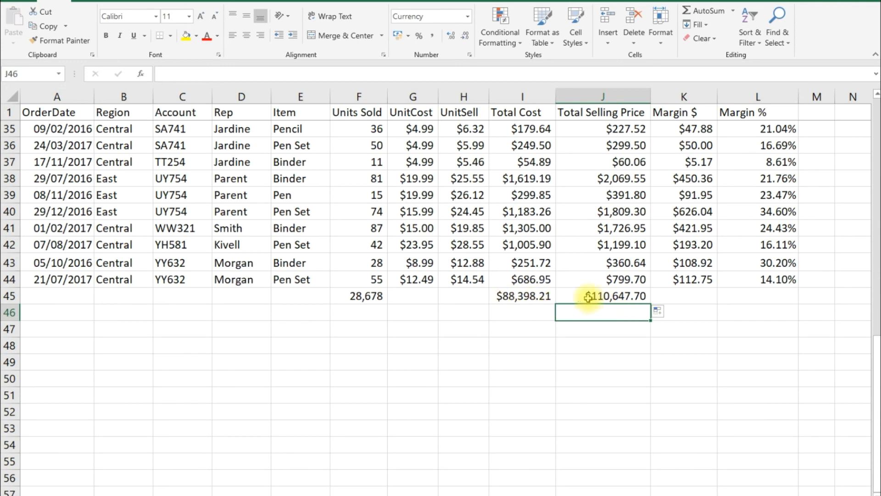
left_click(606, 297)
left_click_drag(651, 305, 696, 305)
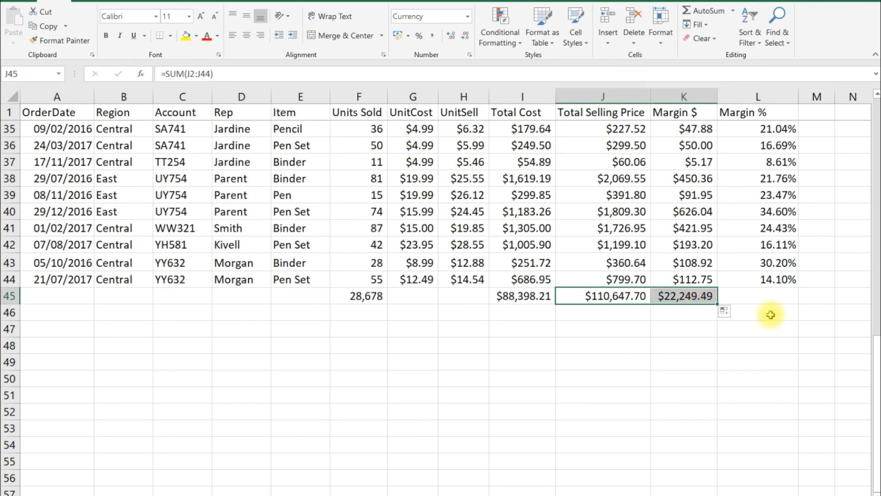
- Try to fill the Margin $ sum formula from K45 across to the Margin % cell L45
left_click(679, 296)
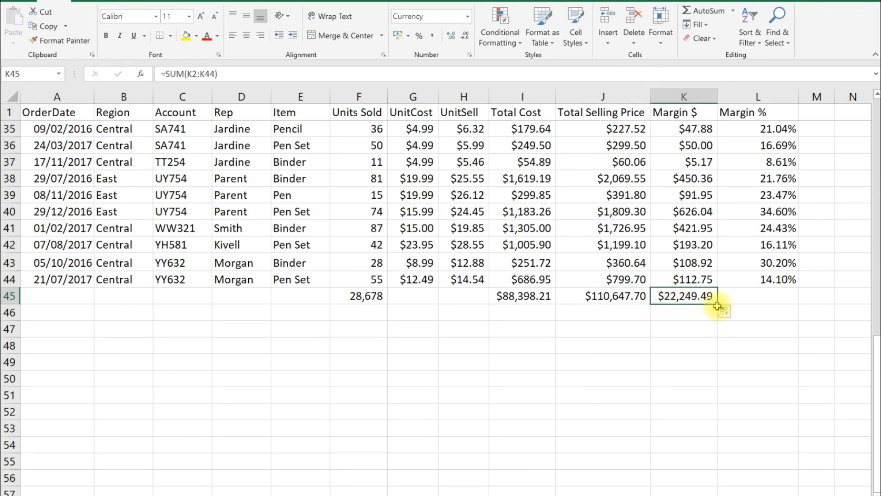
left_click_drag(718, 305, 752, 300)
left_click(780, 349)
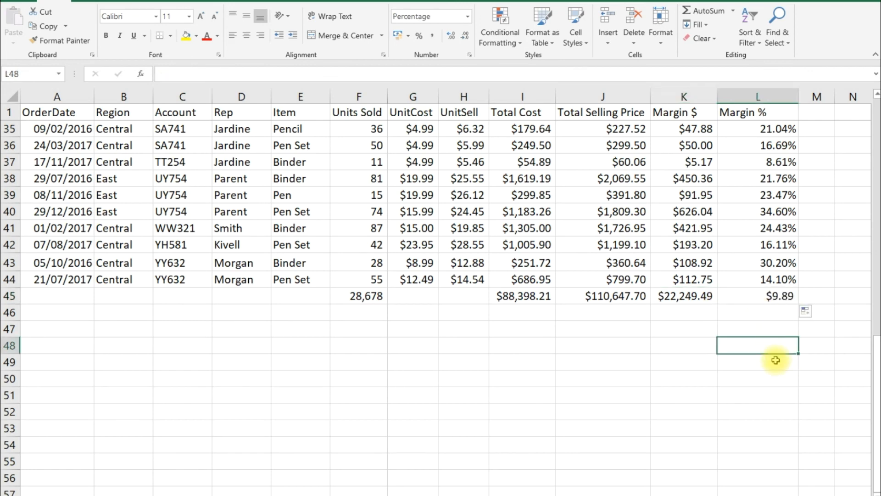
- Inspect the formulas in L45 and L44, and clear the sum formula from L45
left_click(754, 291)
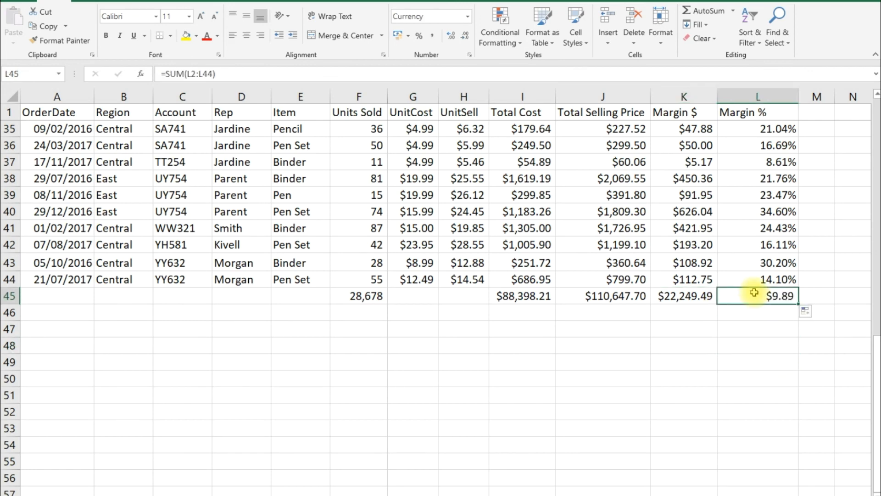
left_click(235, 73)
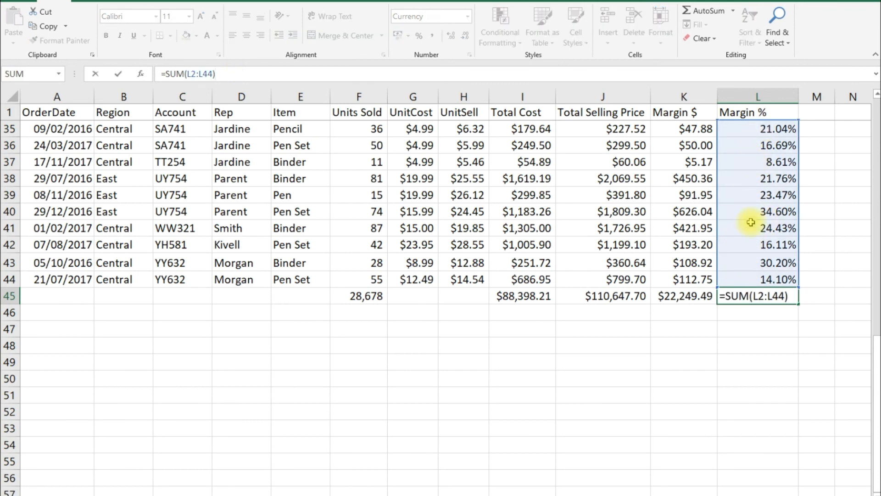
key("Escape")
left_click(762, 282)
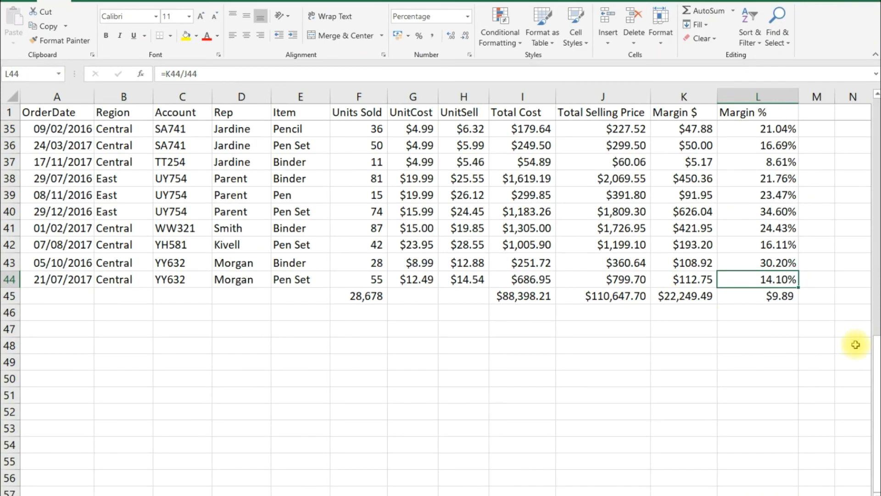
left_click(773, 297)
key("Delete")
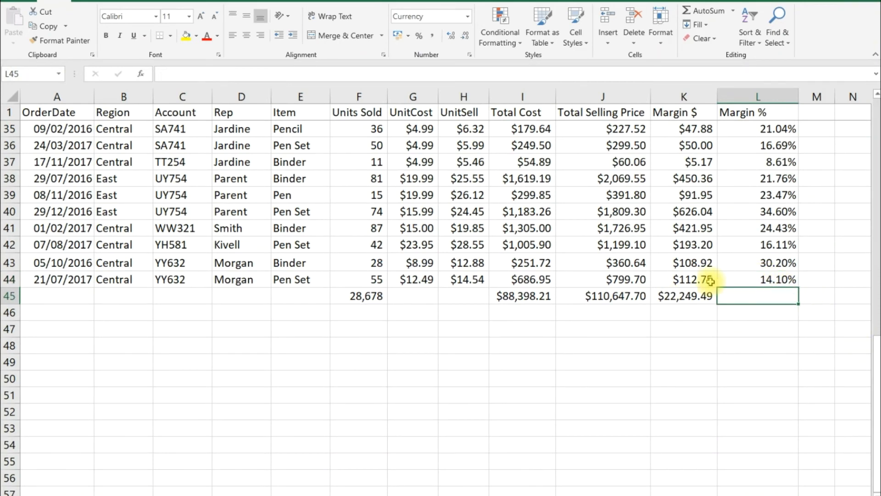
- Fill the Margin % formula from L44 down to L45 in the totals row and check the copied formula
left_click(766, 278)
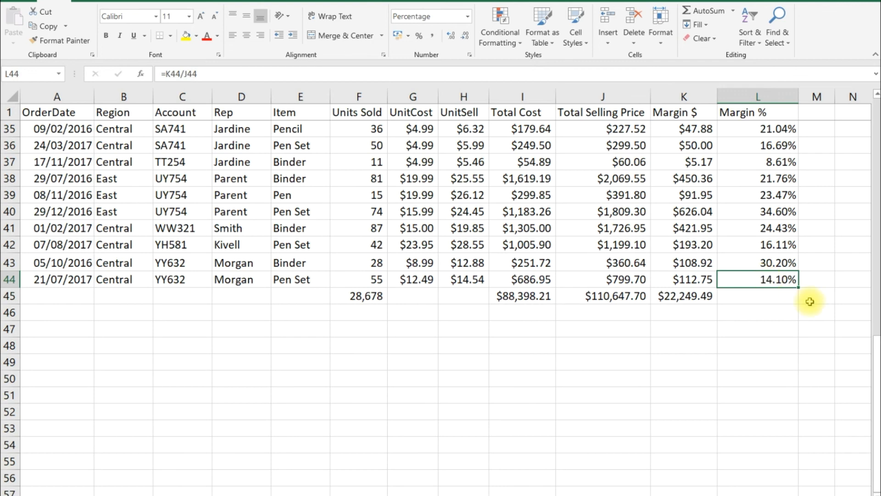
left_click_drag(801, 289, 802, 299)
left_click(758, 296)
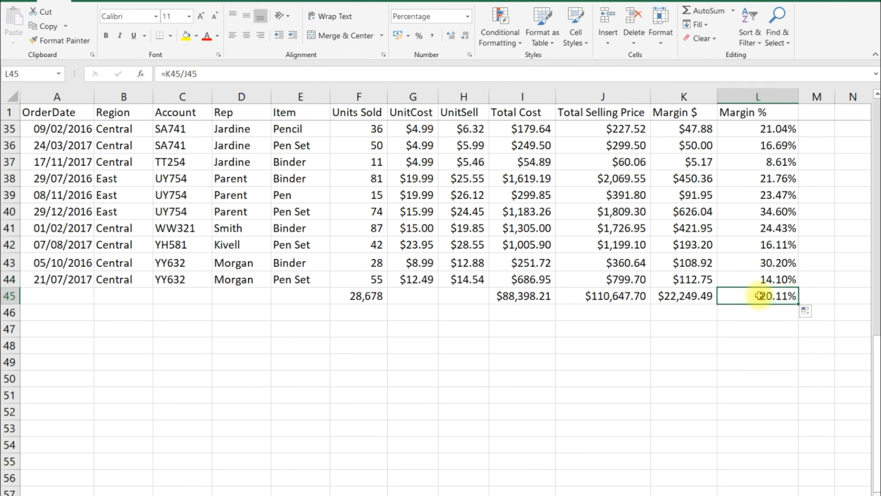